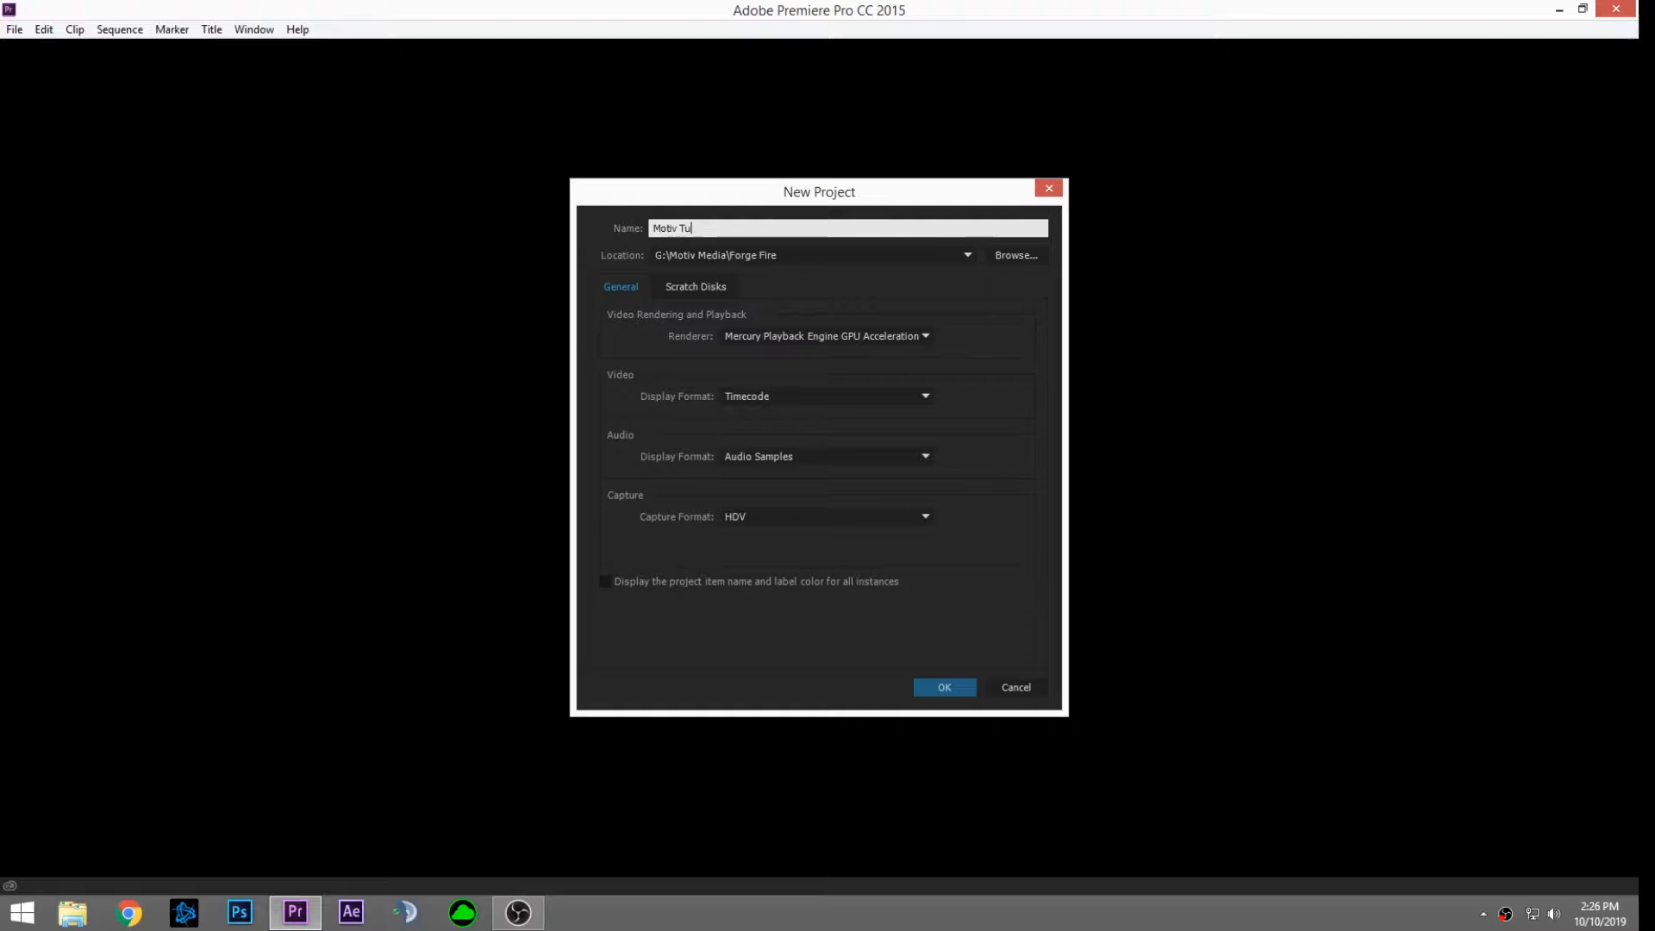
Step: Complete the project name 'Motiv Tutorial' and create the project
{"action": "type", "text": "torial"}
{"action": "left_click", "coordinate": [934, 685]}
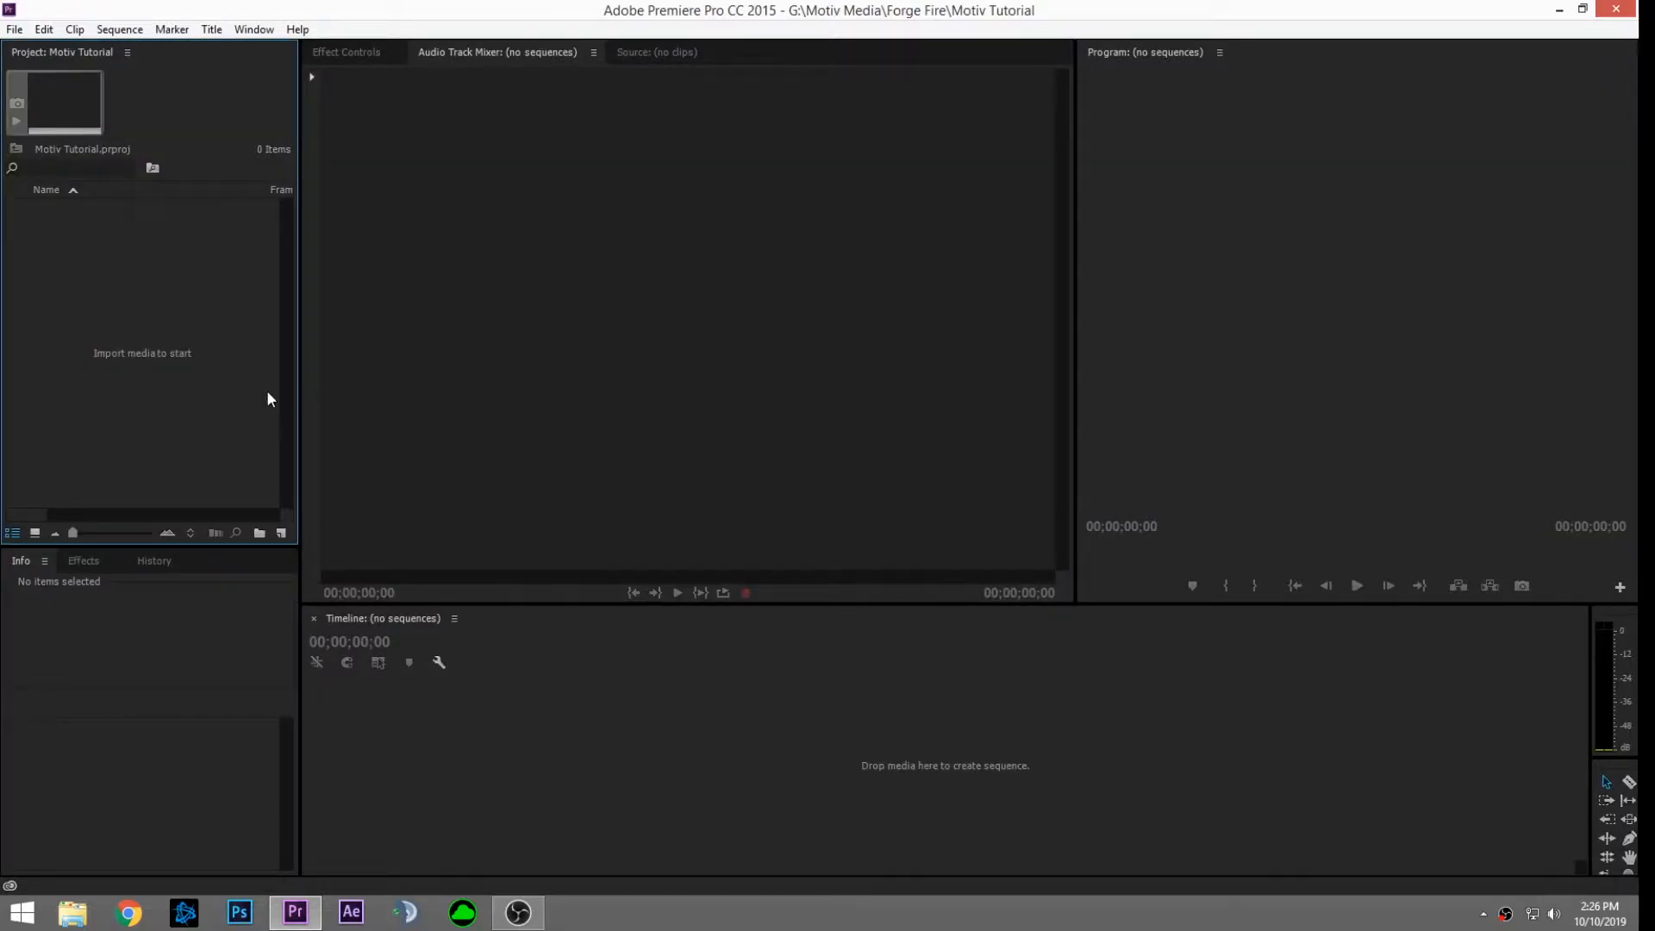
Step: Import 20191005174609.MTS from G:\Motiv Media\Forge Fire\close into the project
{"action": "double_click", "coordinate": [155, 295]}
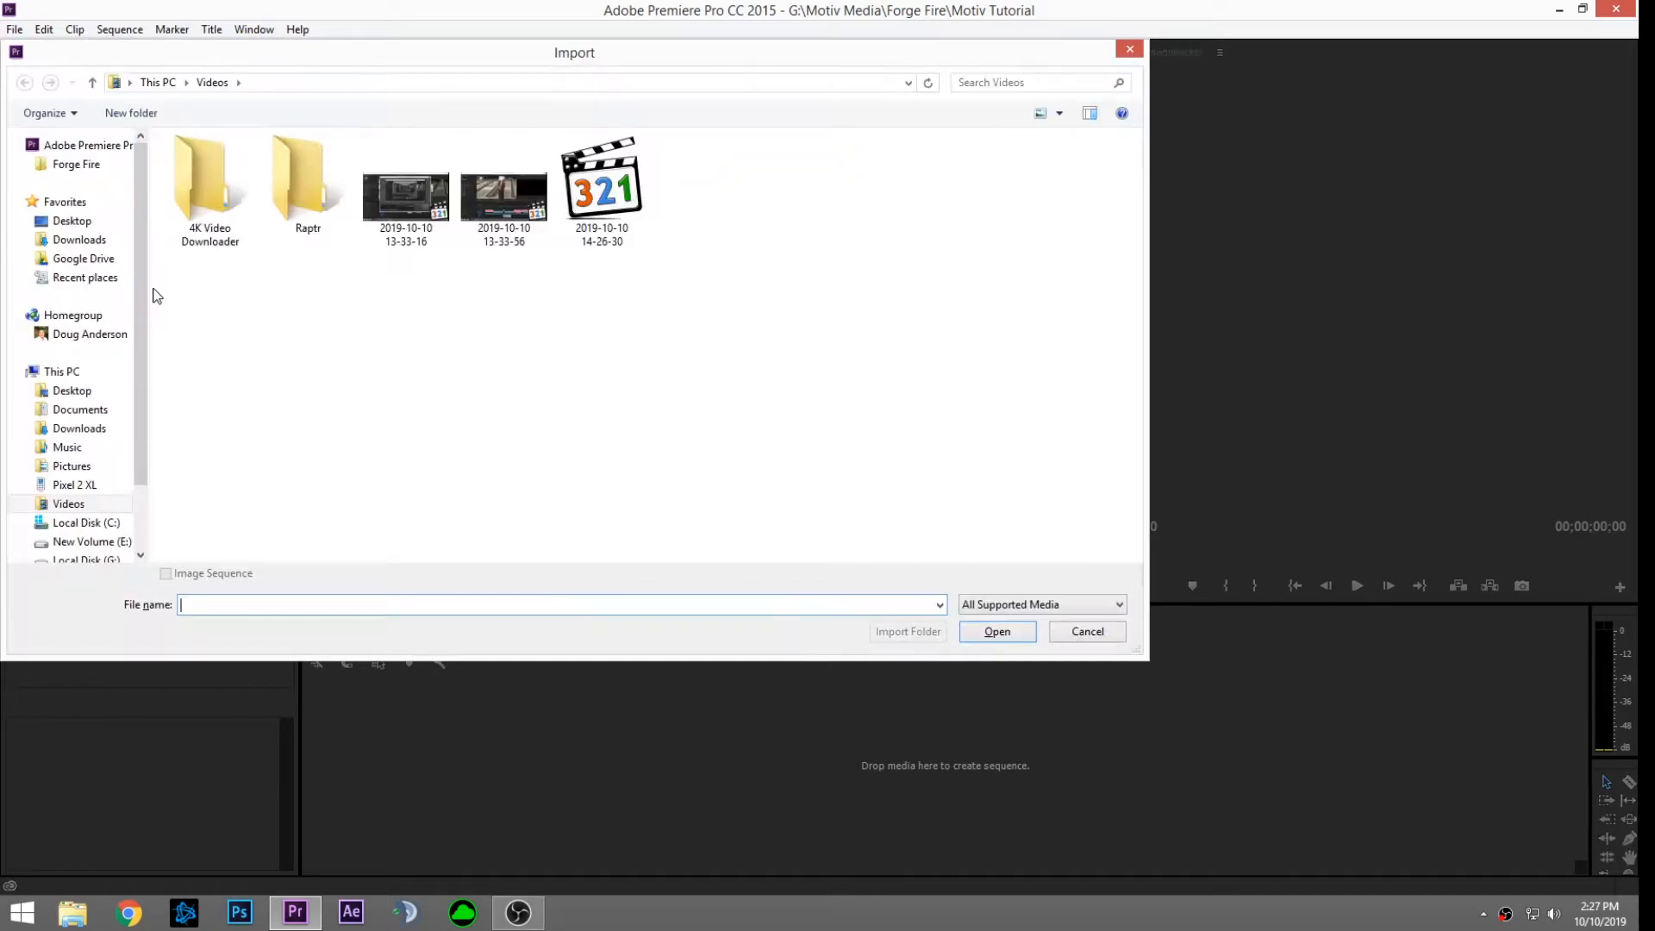
{"action": "left_click", "coordinate": [138, 505]}
{"action": "left_click", "coordinate": [108, 479]}
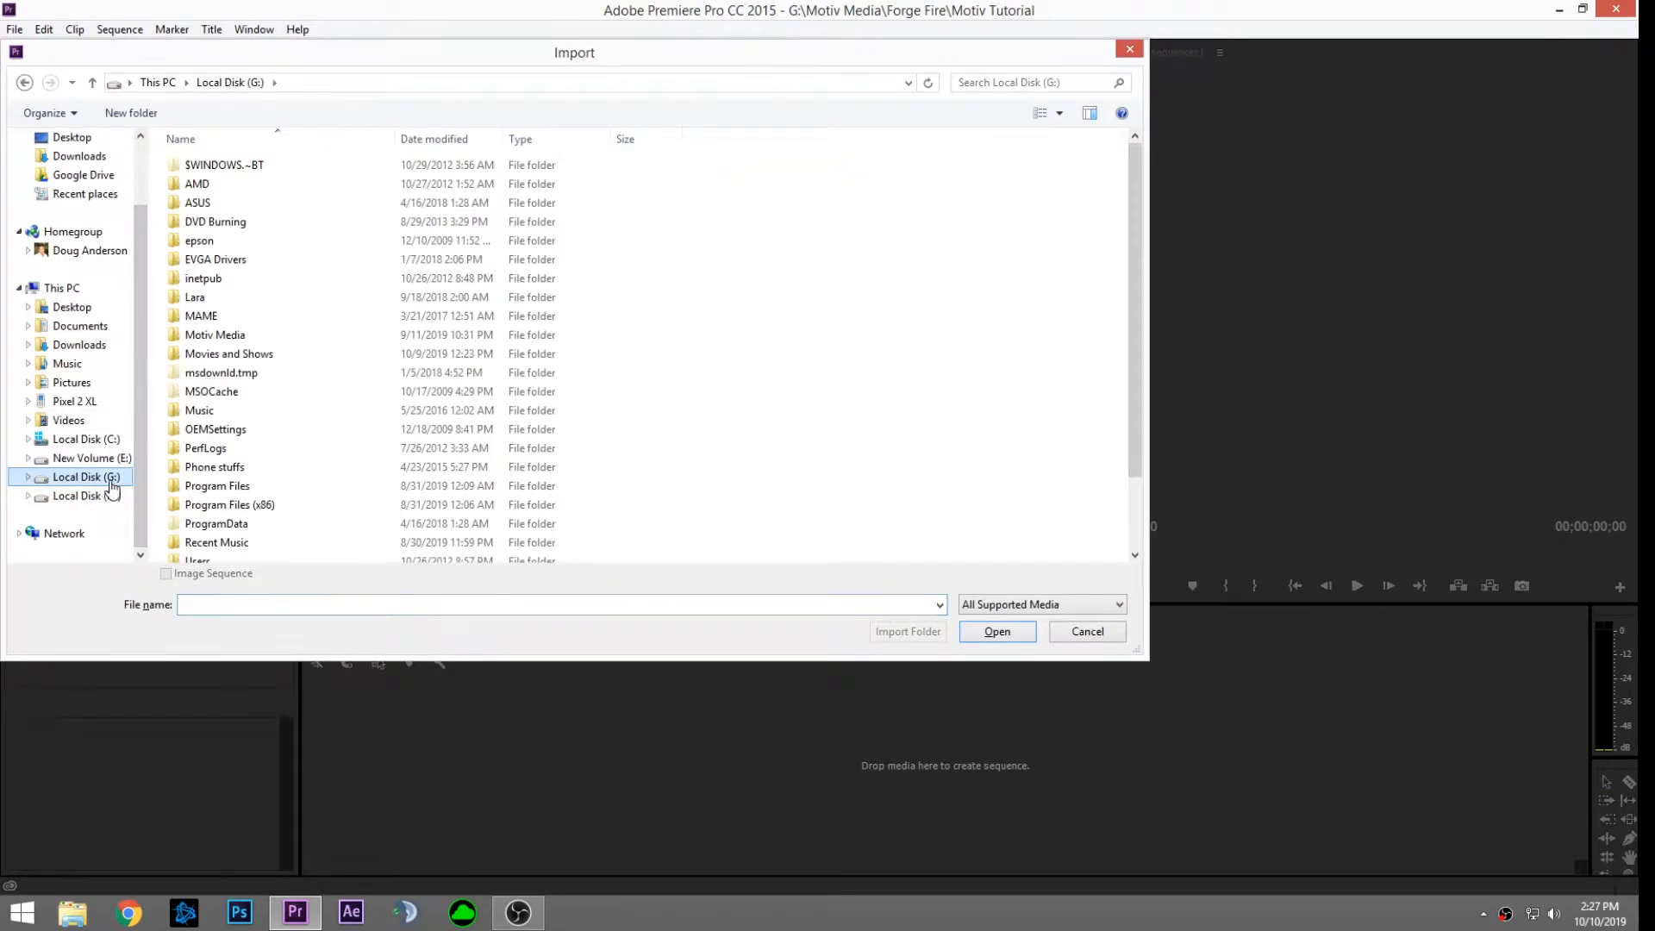
{"action": "double_click", "coordinate": [218, 336]}
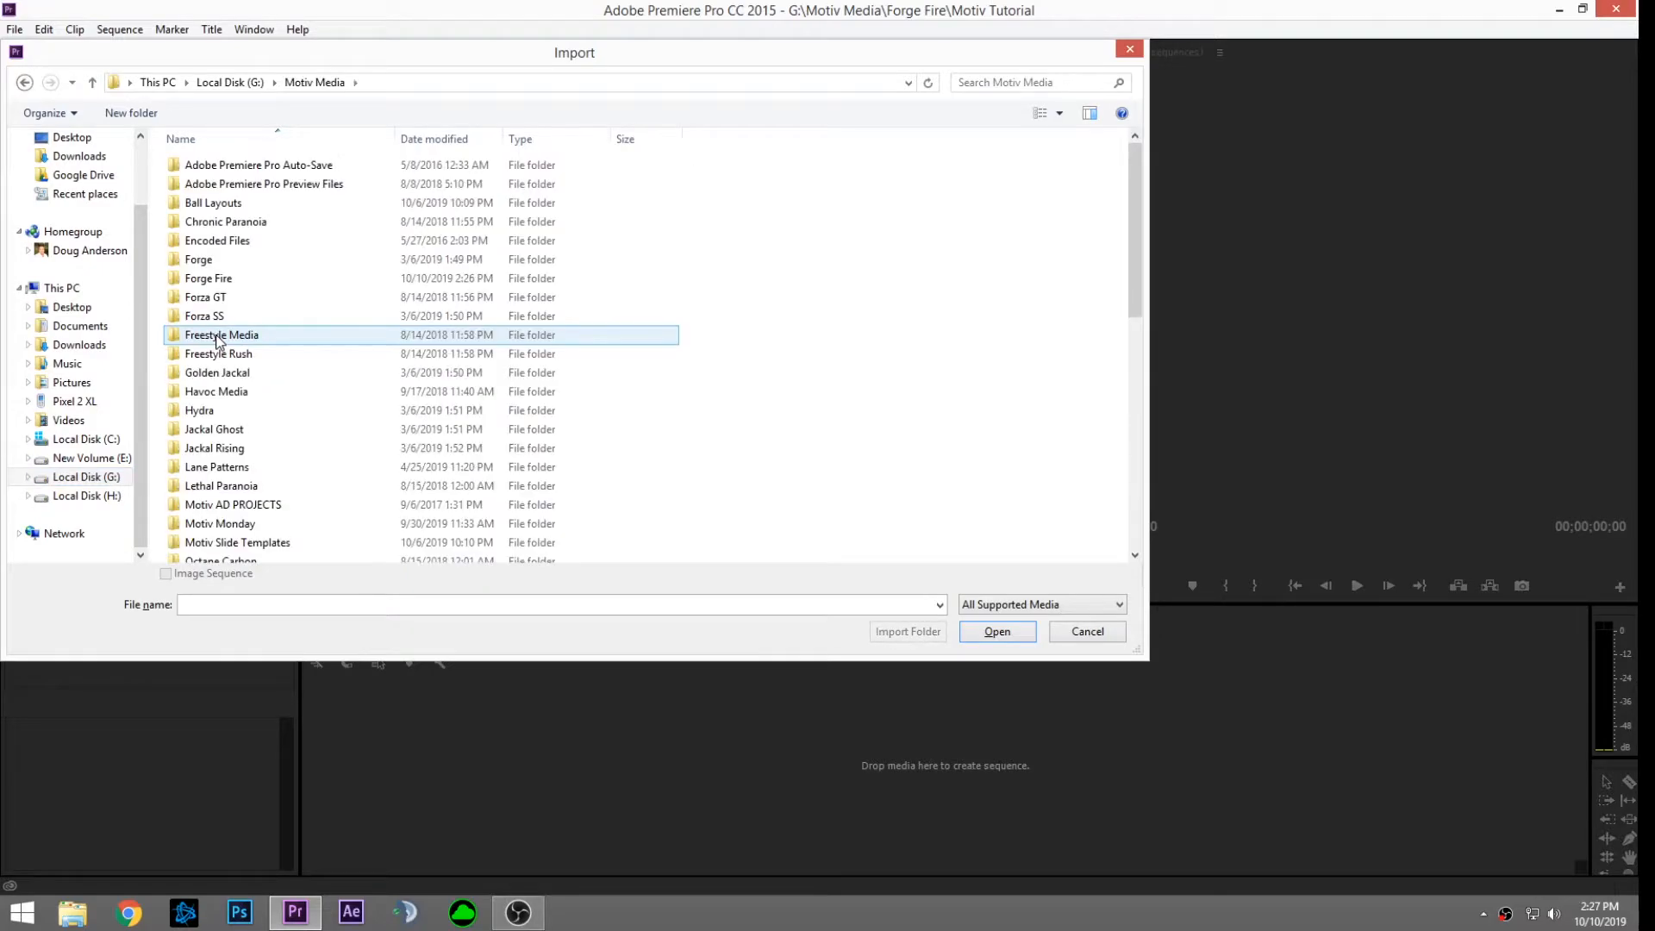
{"action": "double_click", "coordinate": [205, 280]}
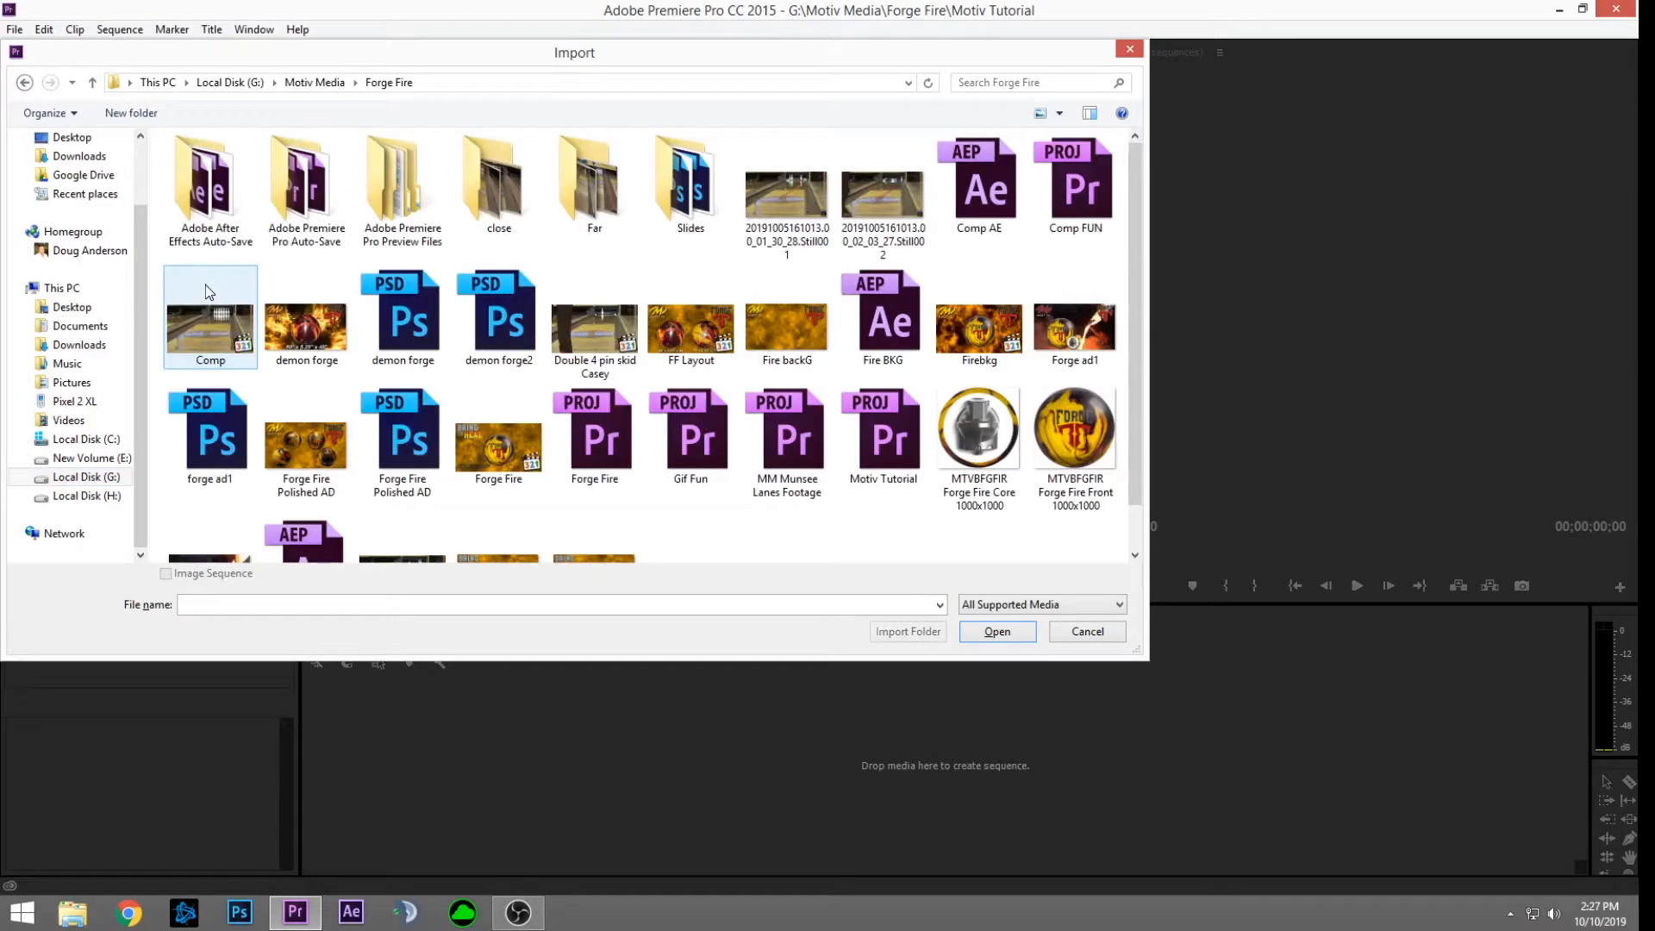
{"action": "double_click", "coordinate": [505, 200]}
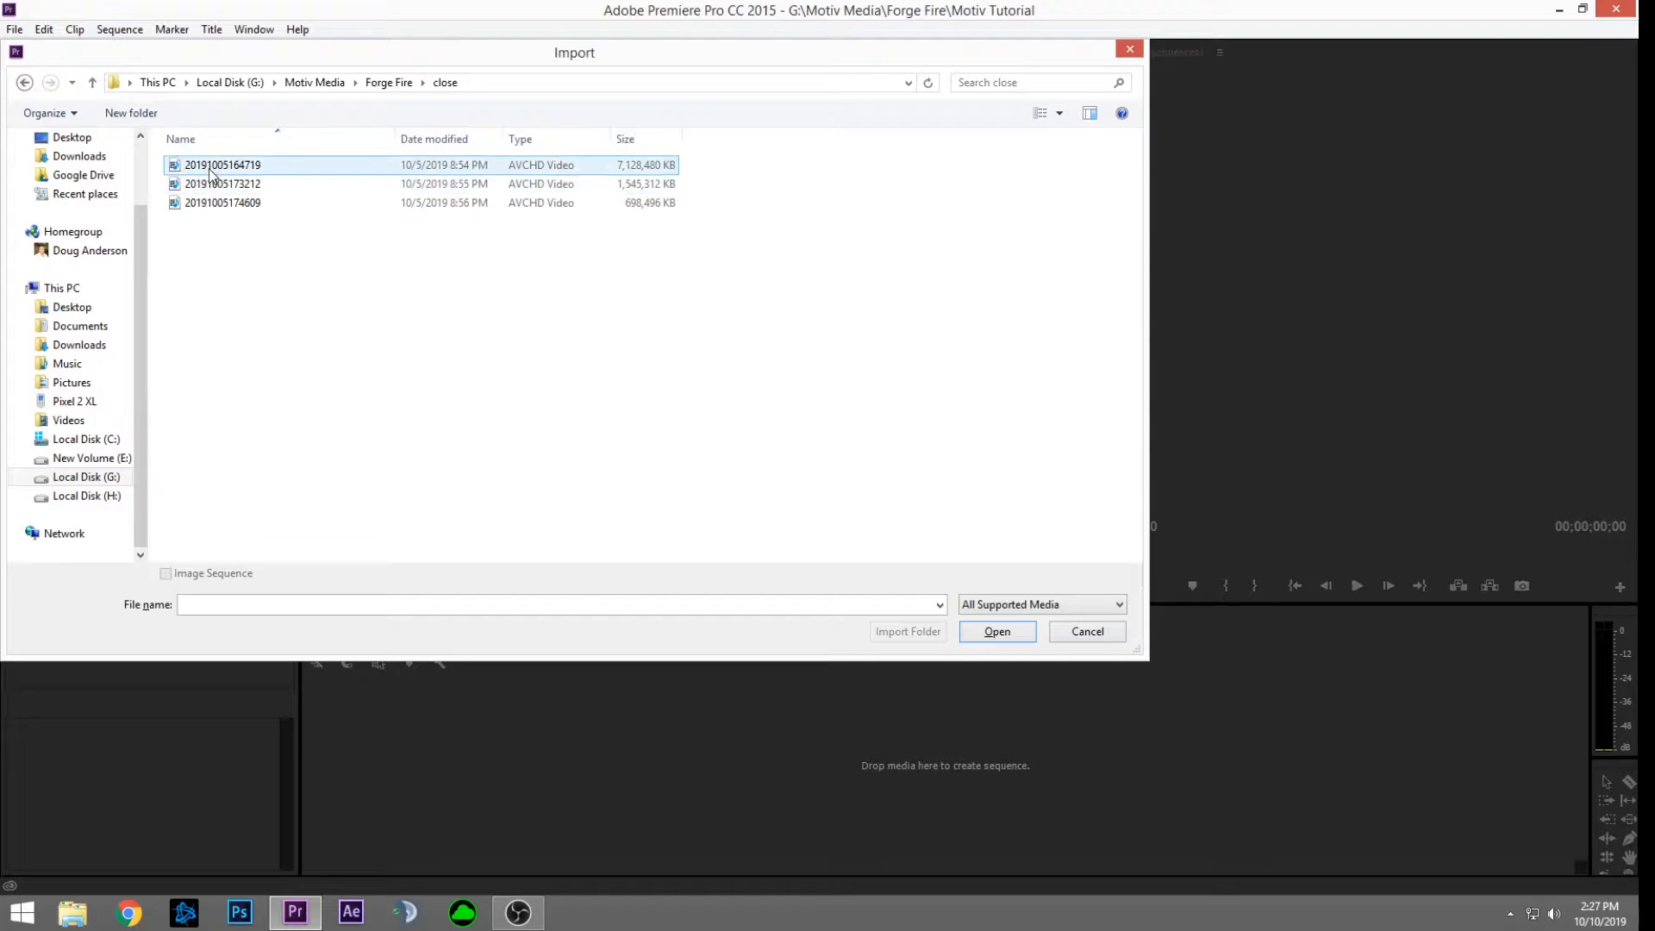
{"action": "left_click", "coordinate": [209, 203]}
{"action": "double_click", "coordinate": [208, 203]}
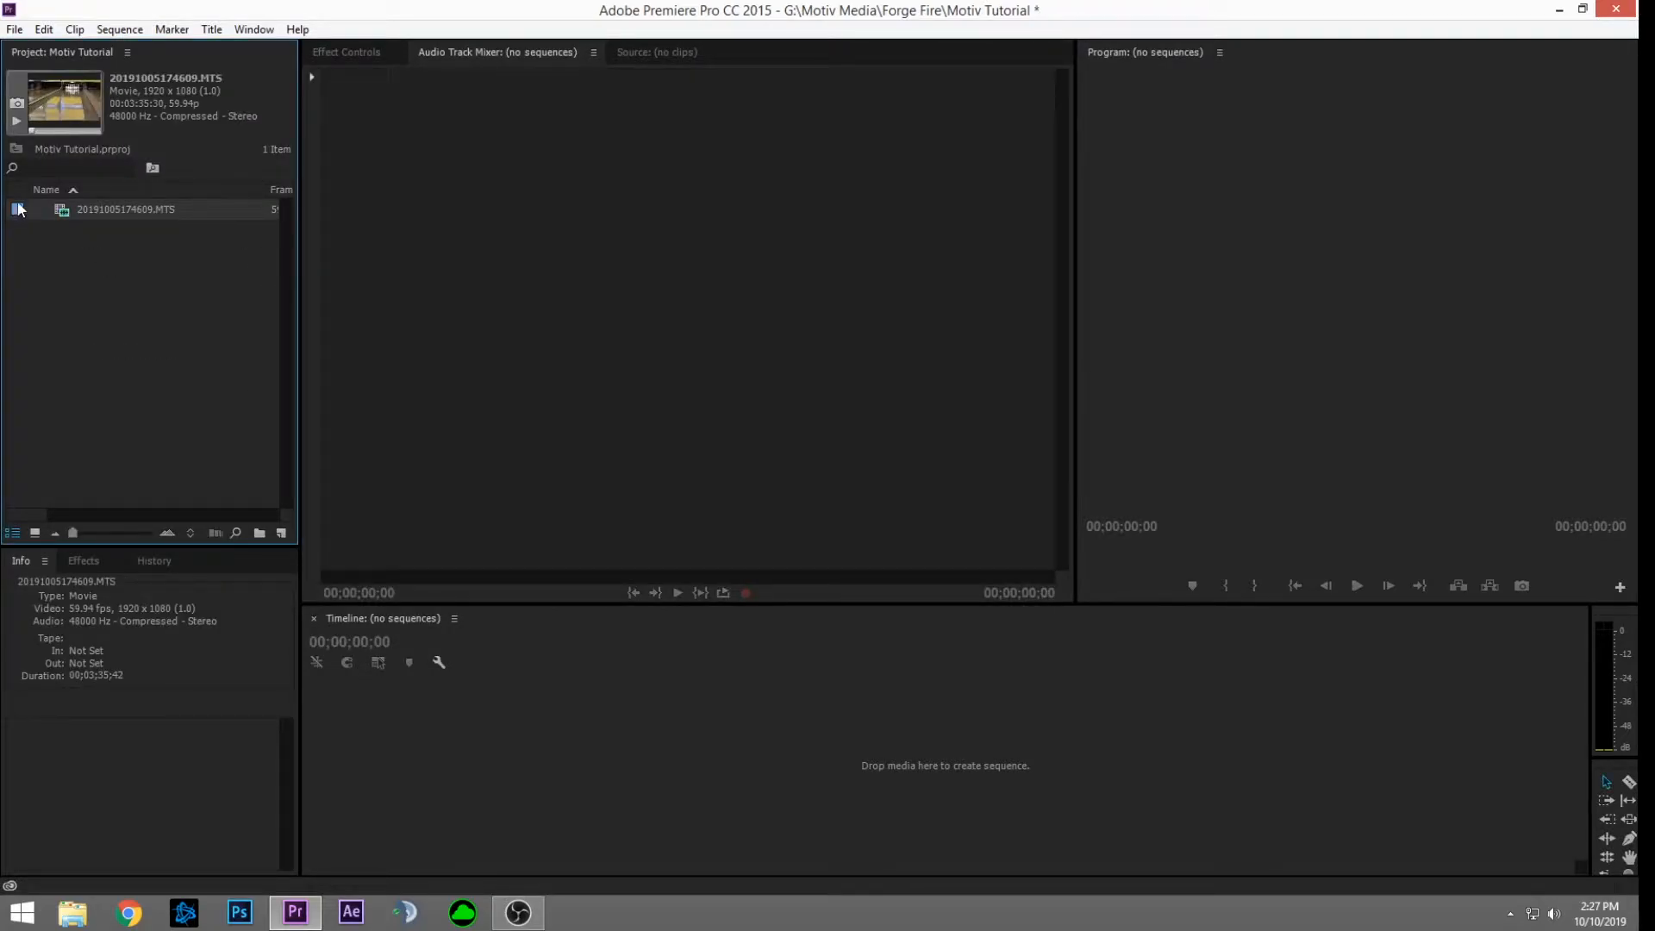
{"action": "left_click_drag", "start_coordinate": [19, 211], "coordinate": [558, 828]}
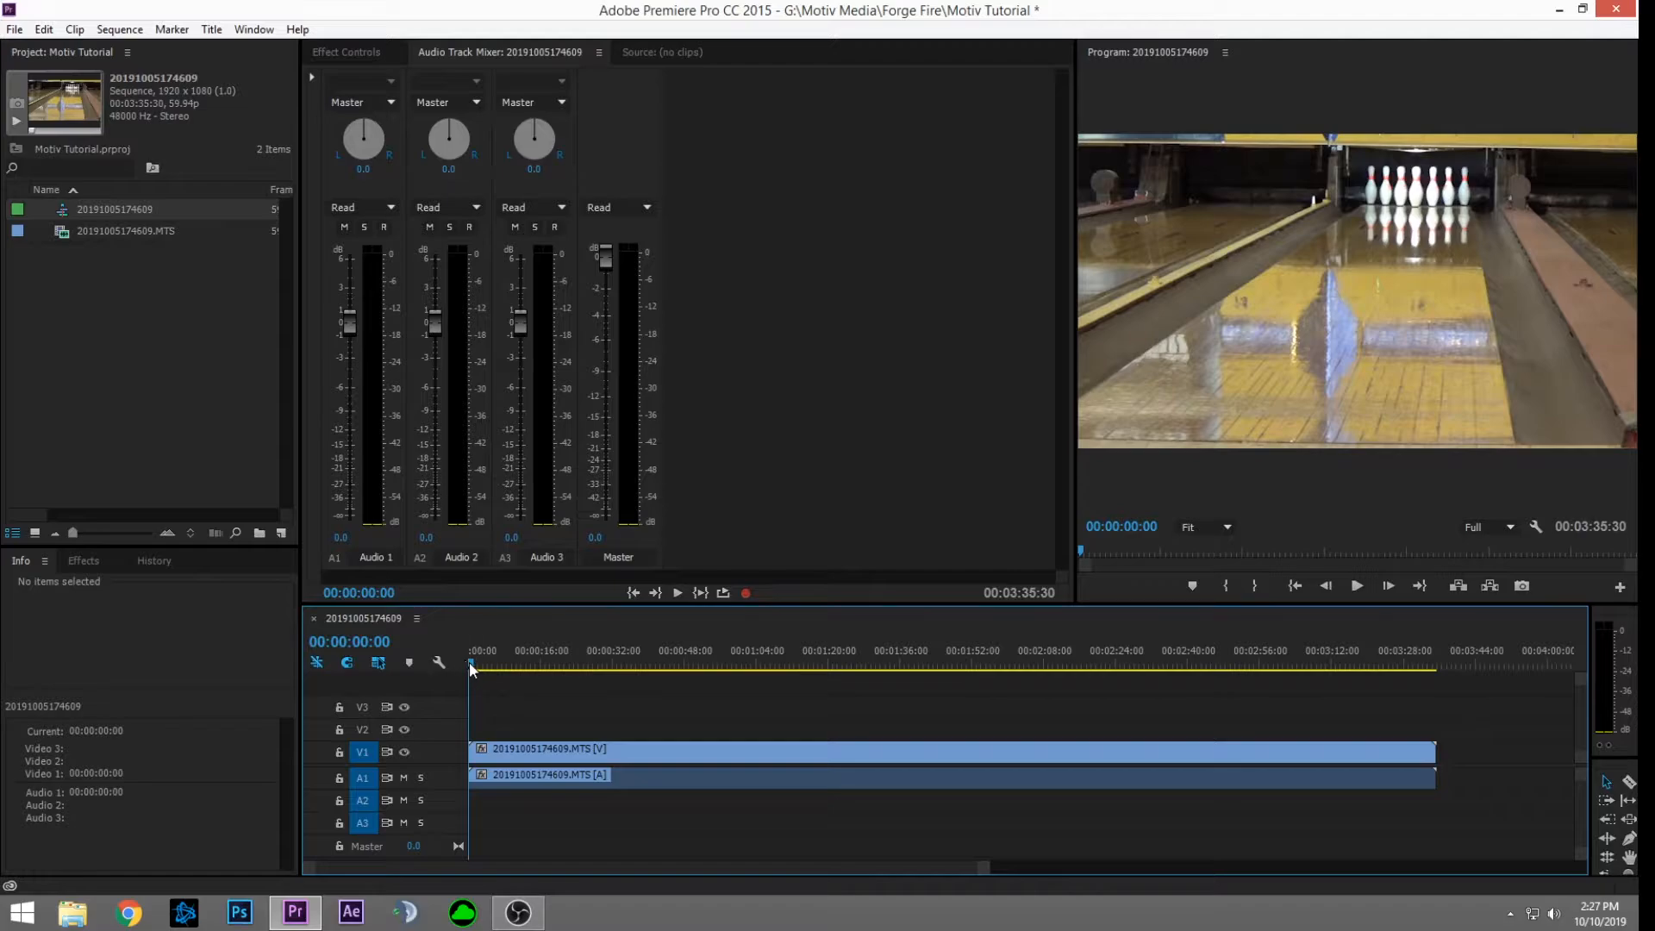
{"action": "left_click_drag", "start_coordinate": [473, 664], "coordinate": [922, 675]}
Step: Extract the shot from 01:36:42 to about 01:44:41, then delete the footage before it
{"action": "key", "text": "space"}
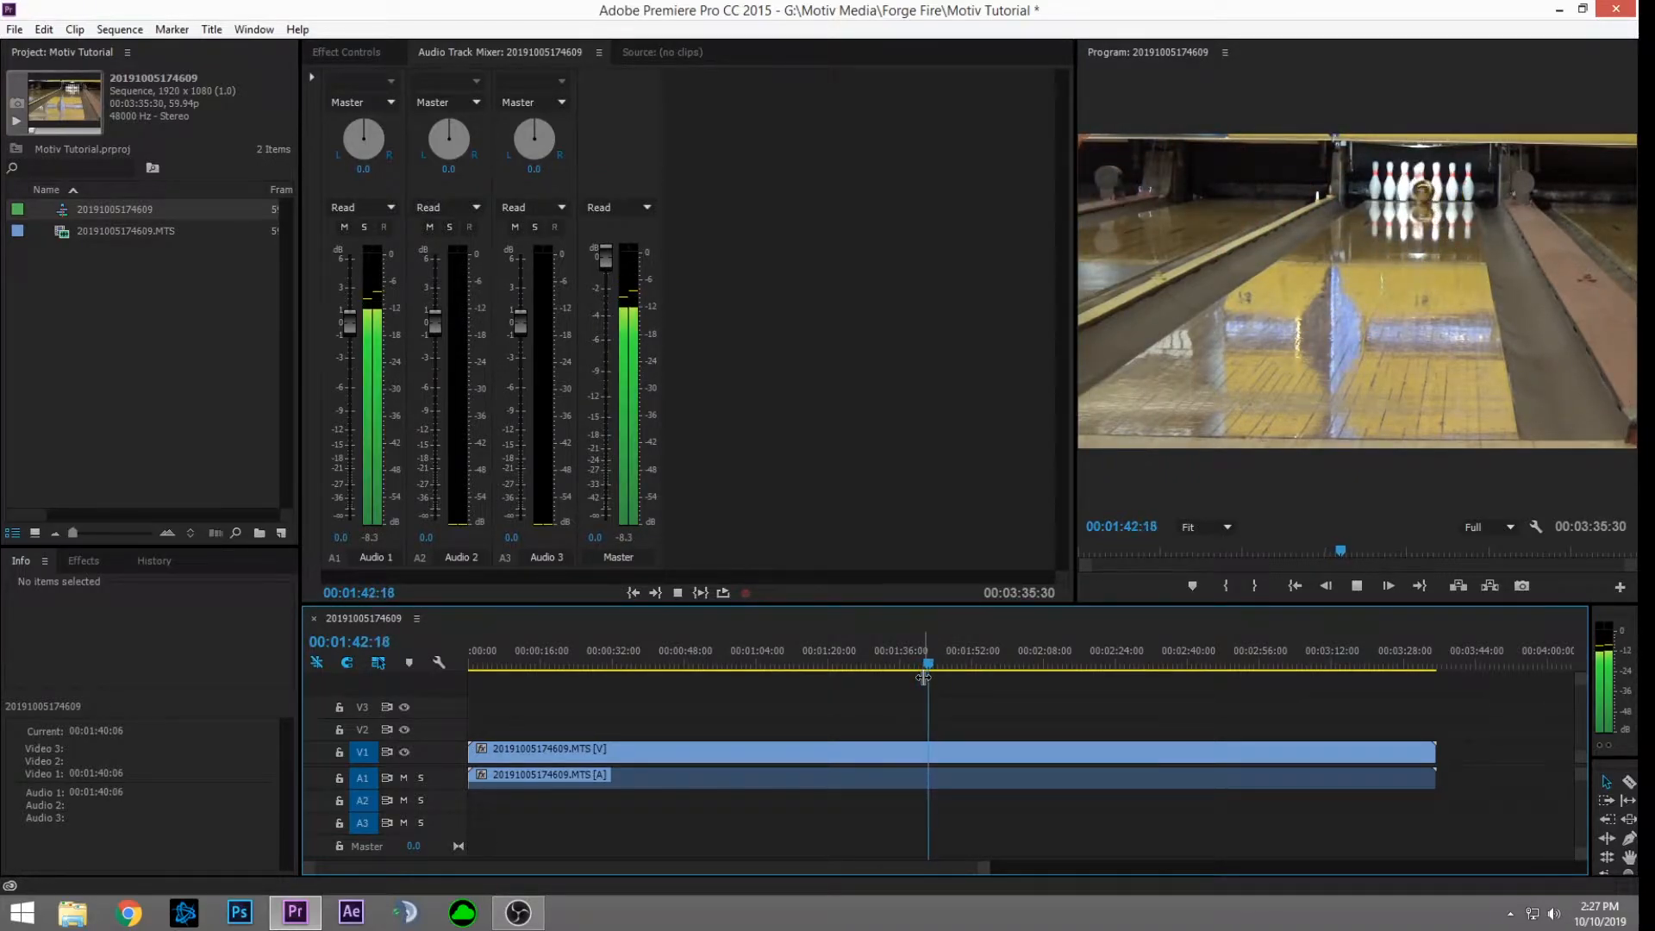
{"action": "key", "text": "space"}
{"action": "left_click_drag", "start_coordinate": [932, 668], "coordinate": [903, 672]}
{"action": "key", "text": "i"}
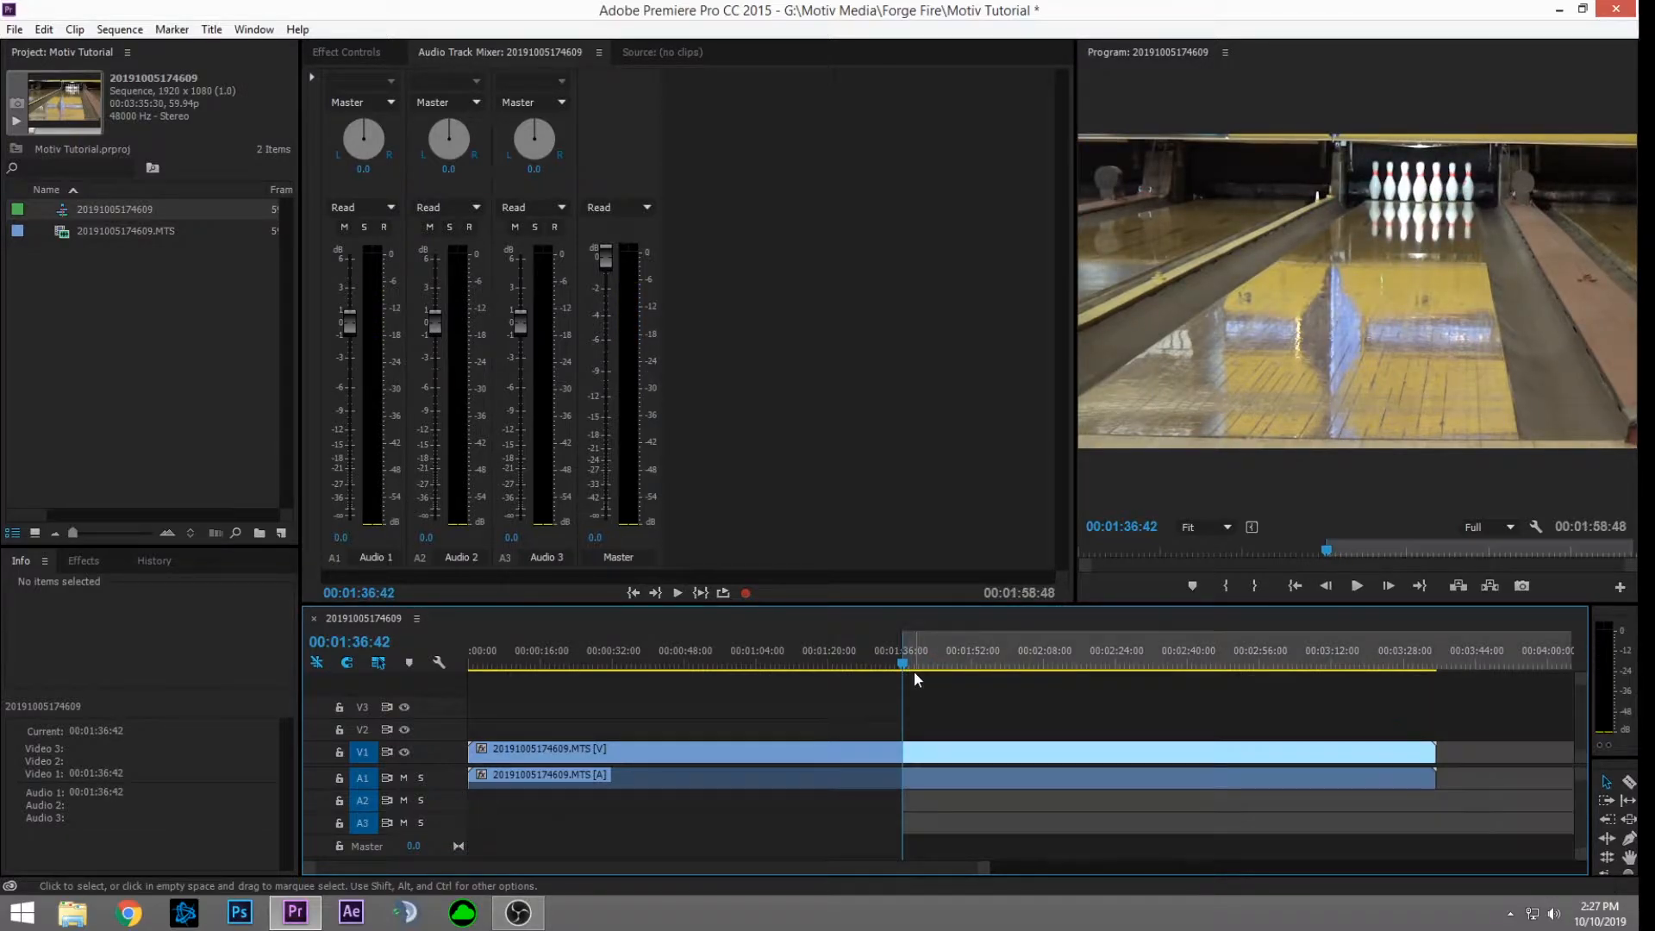
{"action": "key", "text": "space"}
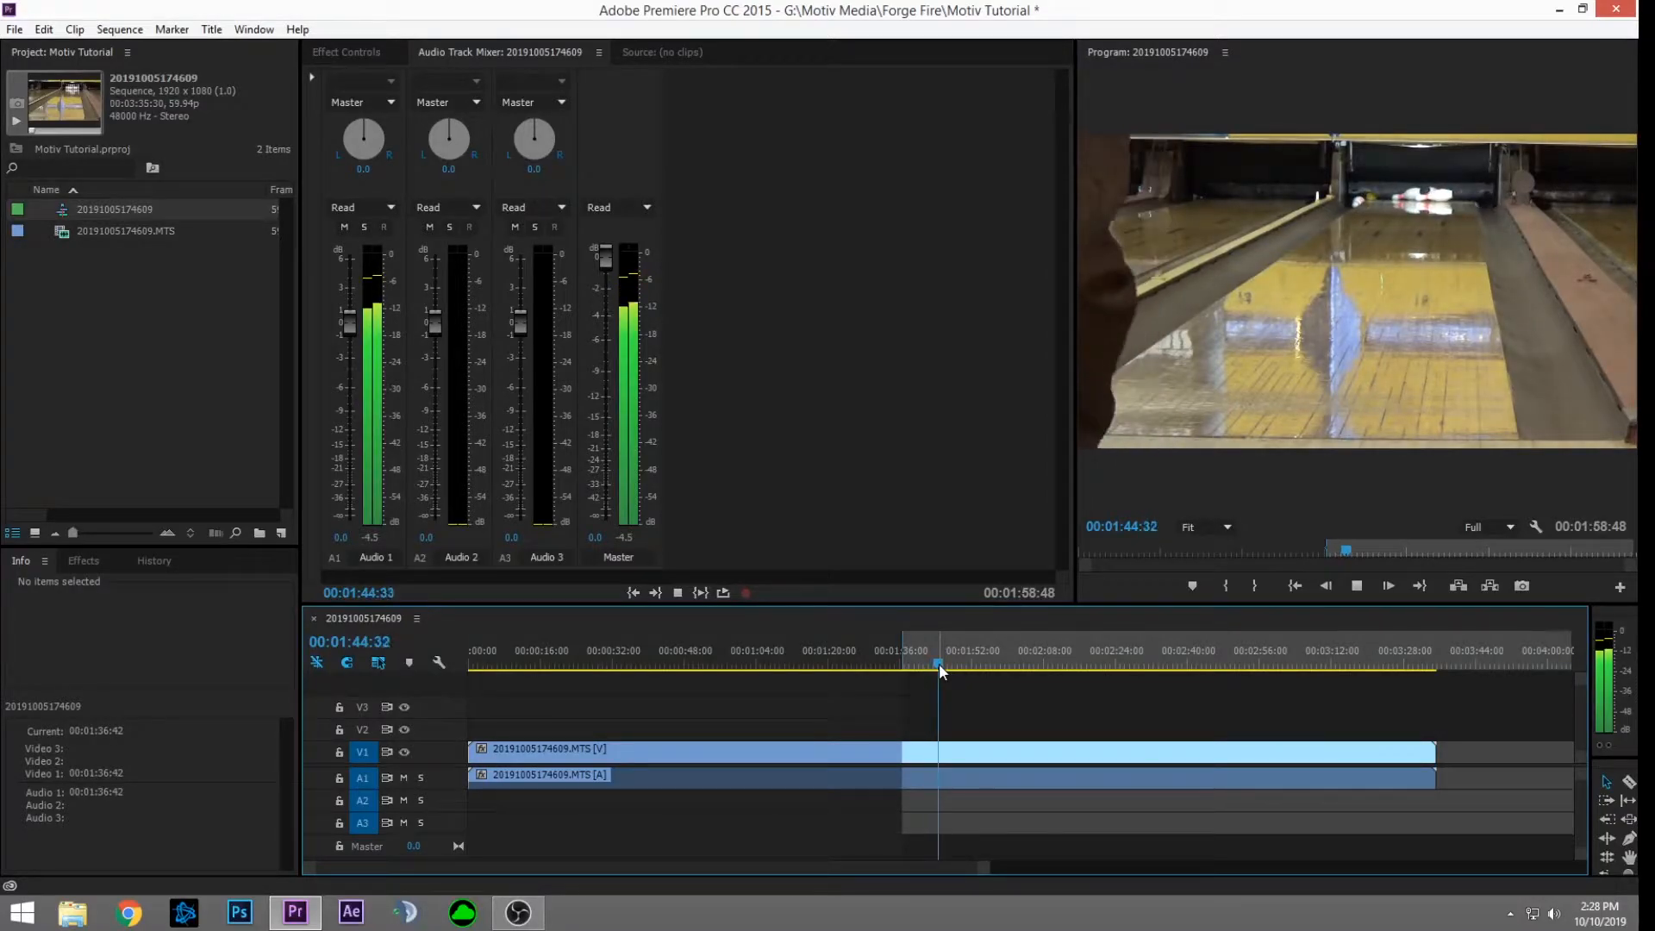
{"action": "key", "text": "space"}
{"action": "key", "text": "o"}
{"action": "key", "text": "apostrophe"}
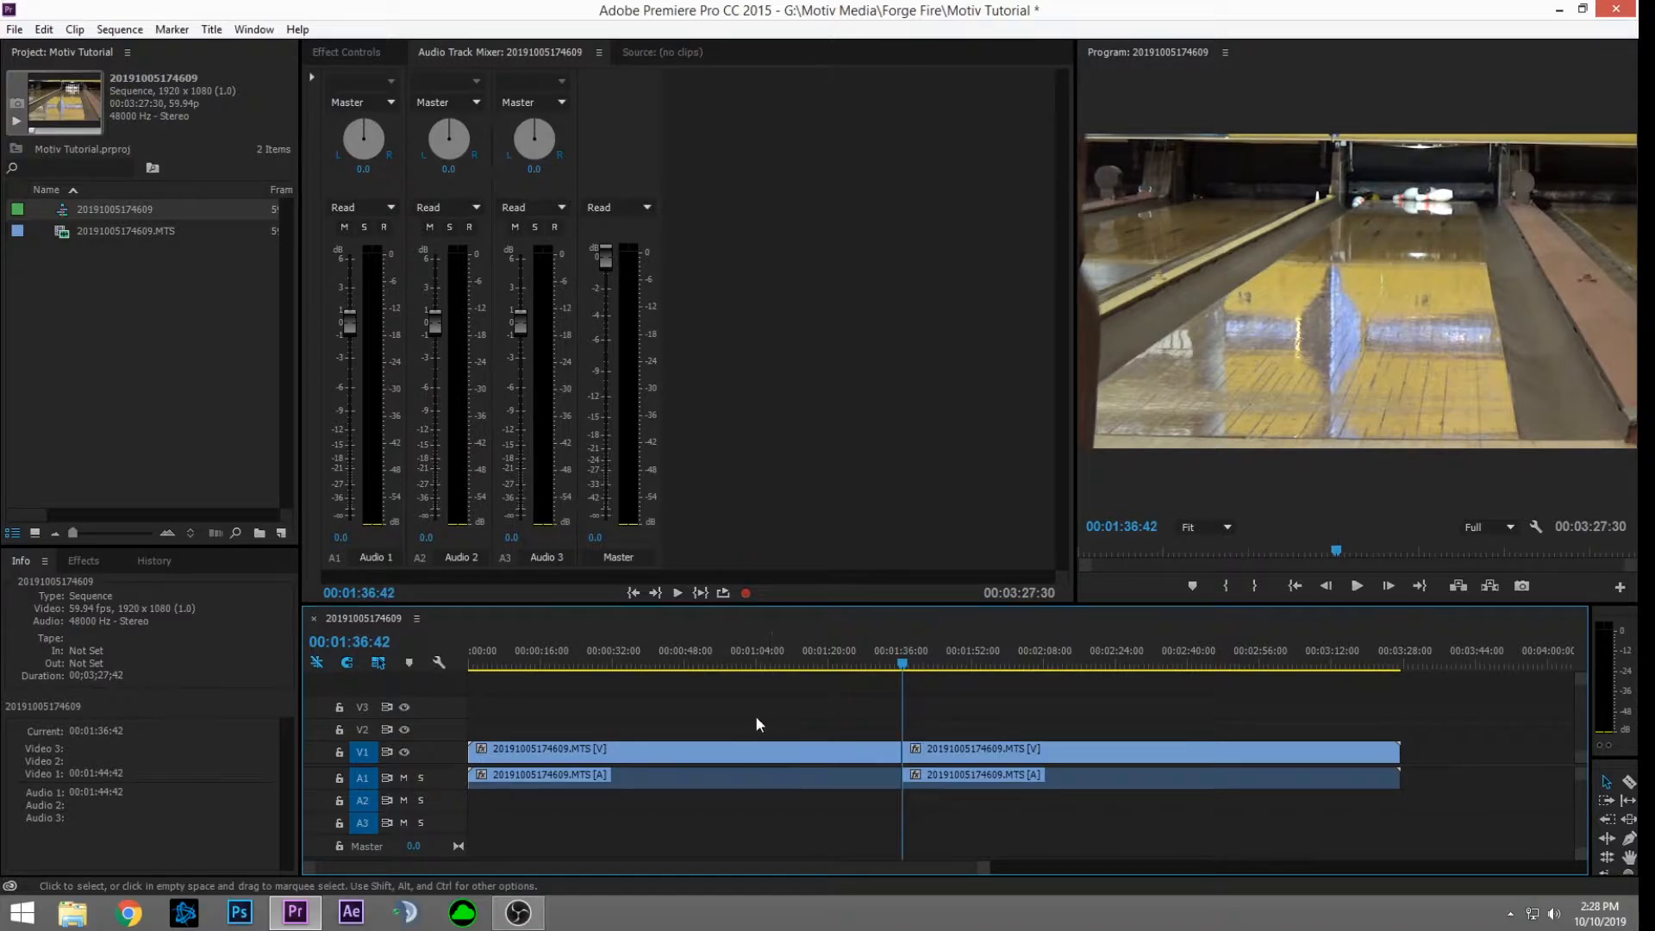
{"action": "left_click", "coordinate": [759, 751]}
{"action": "key", "text": "Delete"}
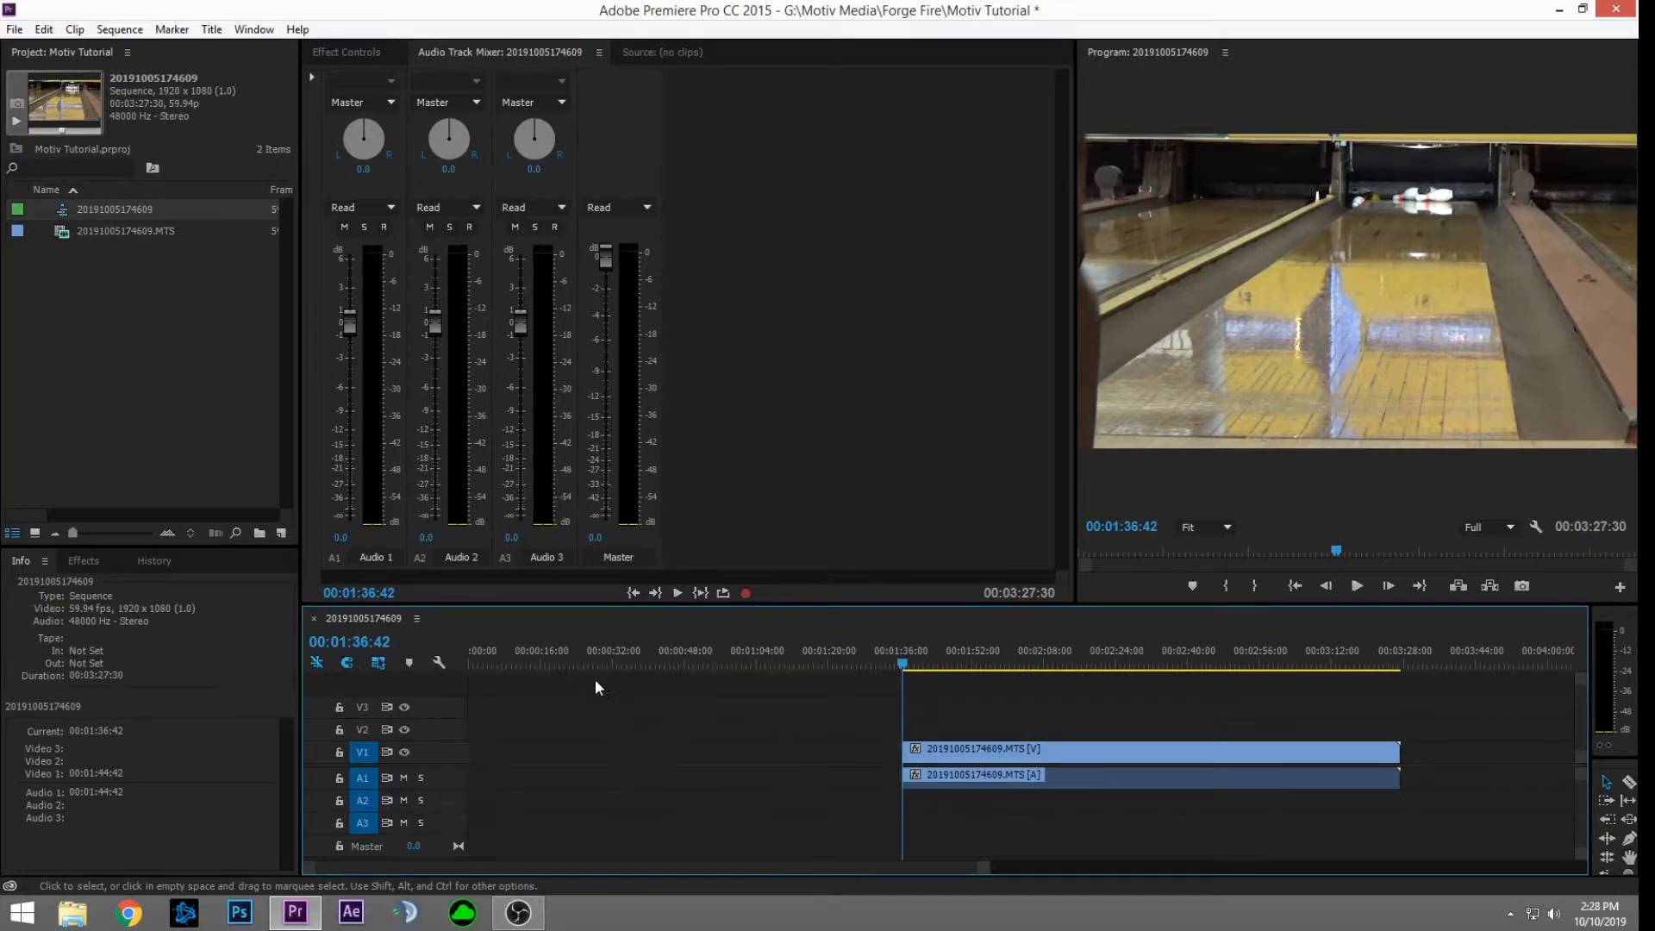
Step: Paste the extracted shot at 00:00:15:47 and scan the remaining footage
{"action": "left_click", "coordinate": [560, 662]}
{"action": "mouse_move", "coordinate": [560, 661]}
{"action": "left_mouse_down"}
{"action": "mouse_move", "coordinate": [427, 654]}
{"action": "mouse_move", "coordinate": [541, 678]}
{"action": "left_mouse_up"}
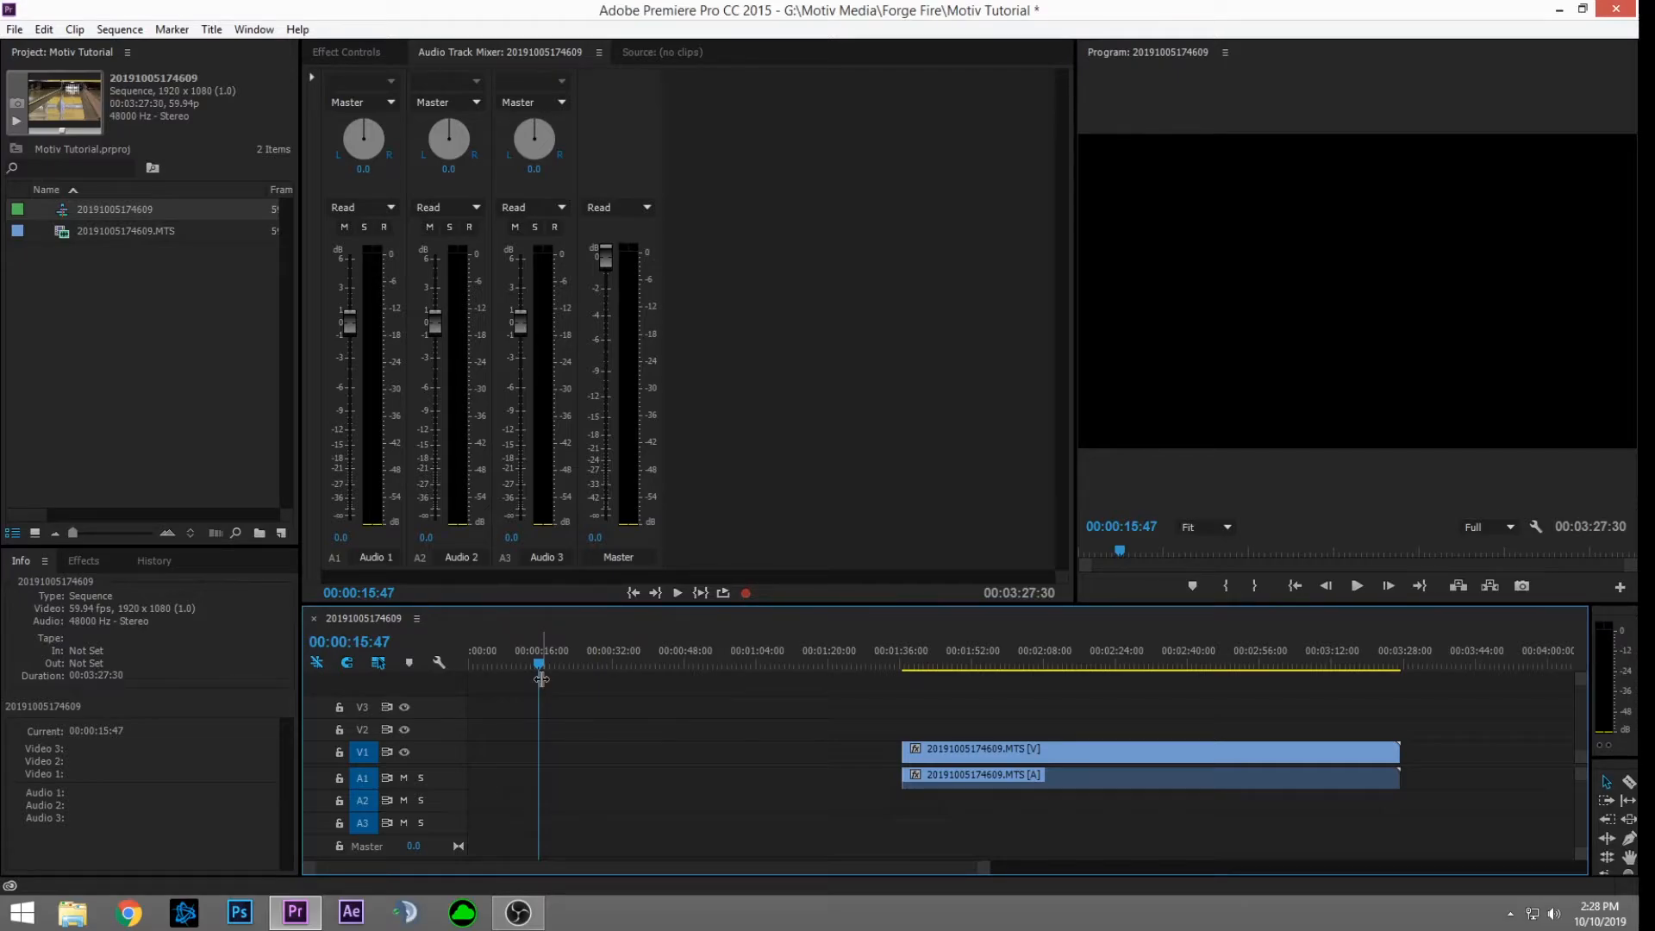
{"action": "key", "text": "ctrl+v"}
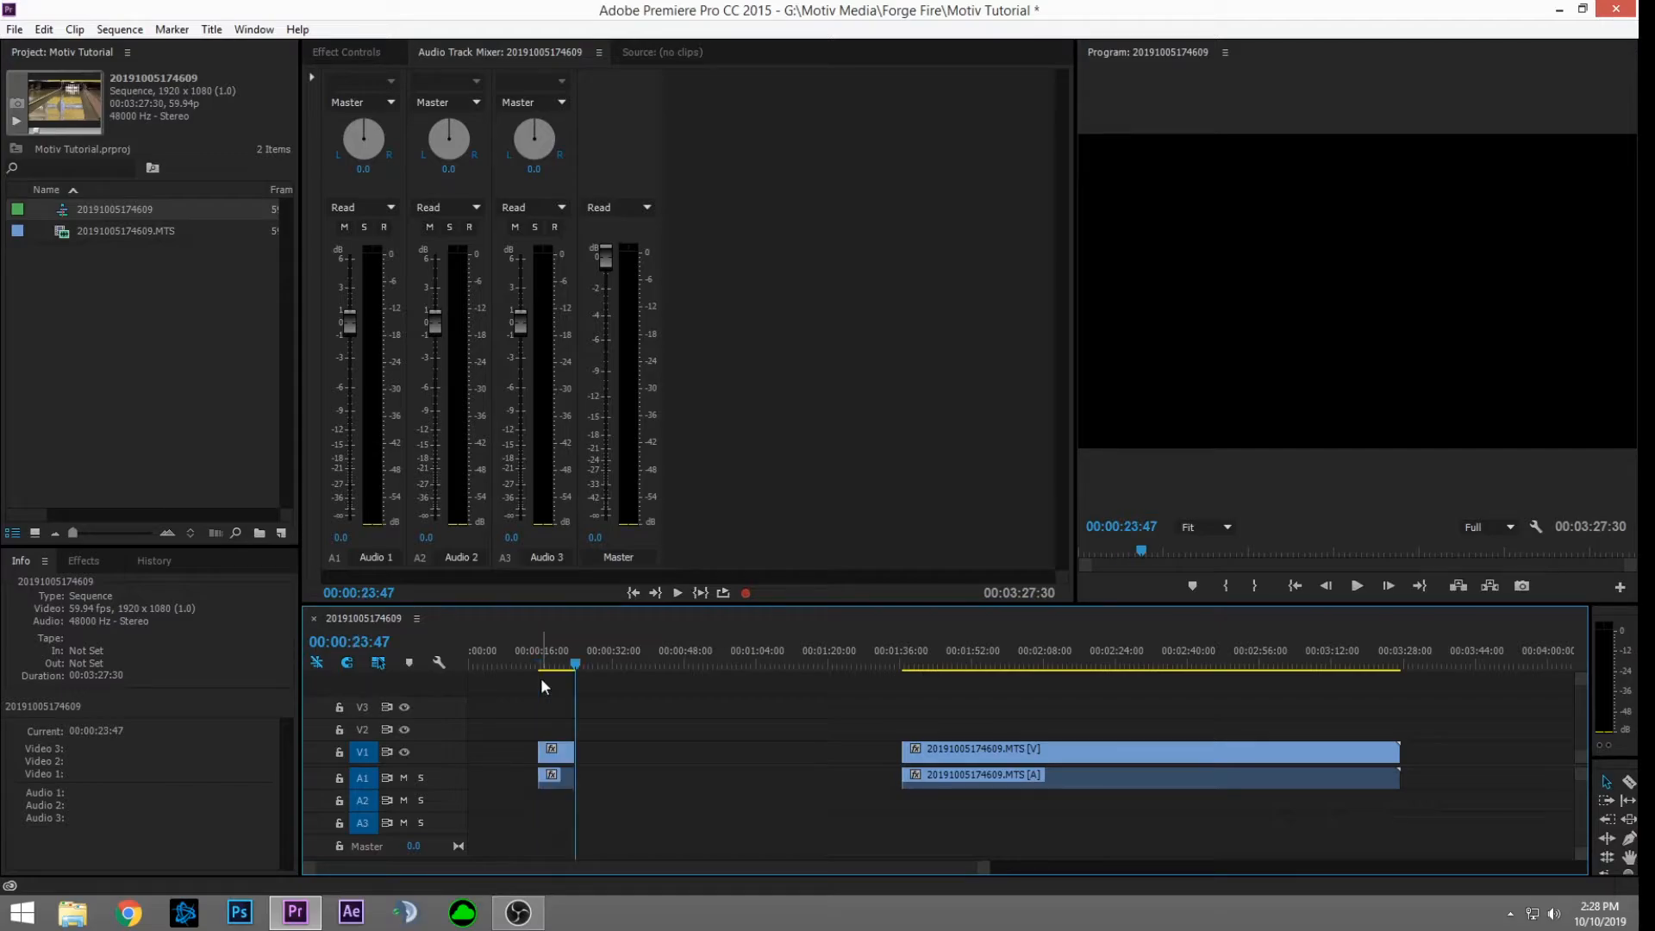
{"action": "left_click_drag", "start_coordinate": [920, 652], "coordinate": [1352, 703]}
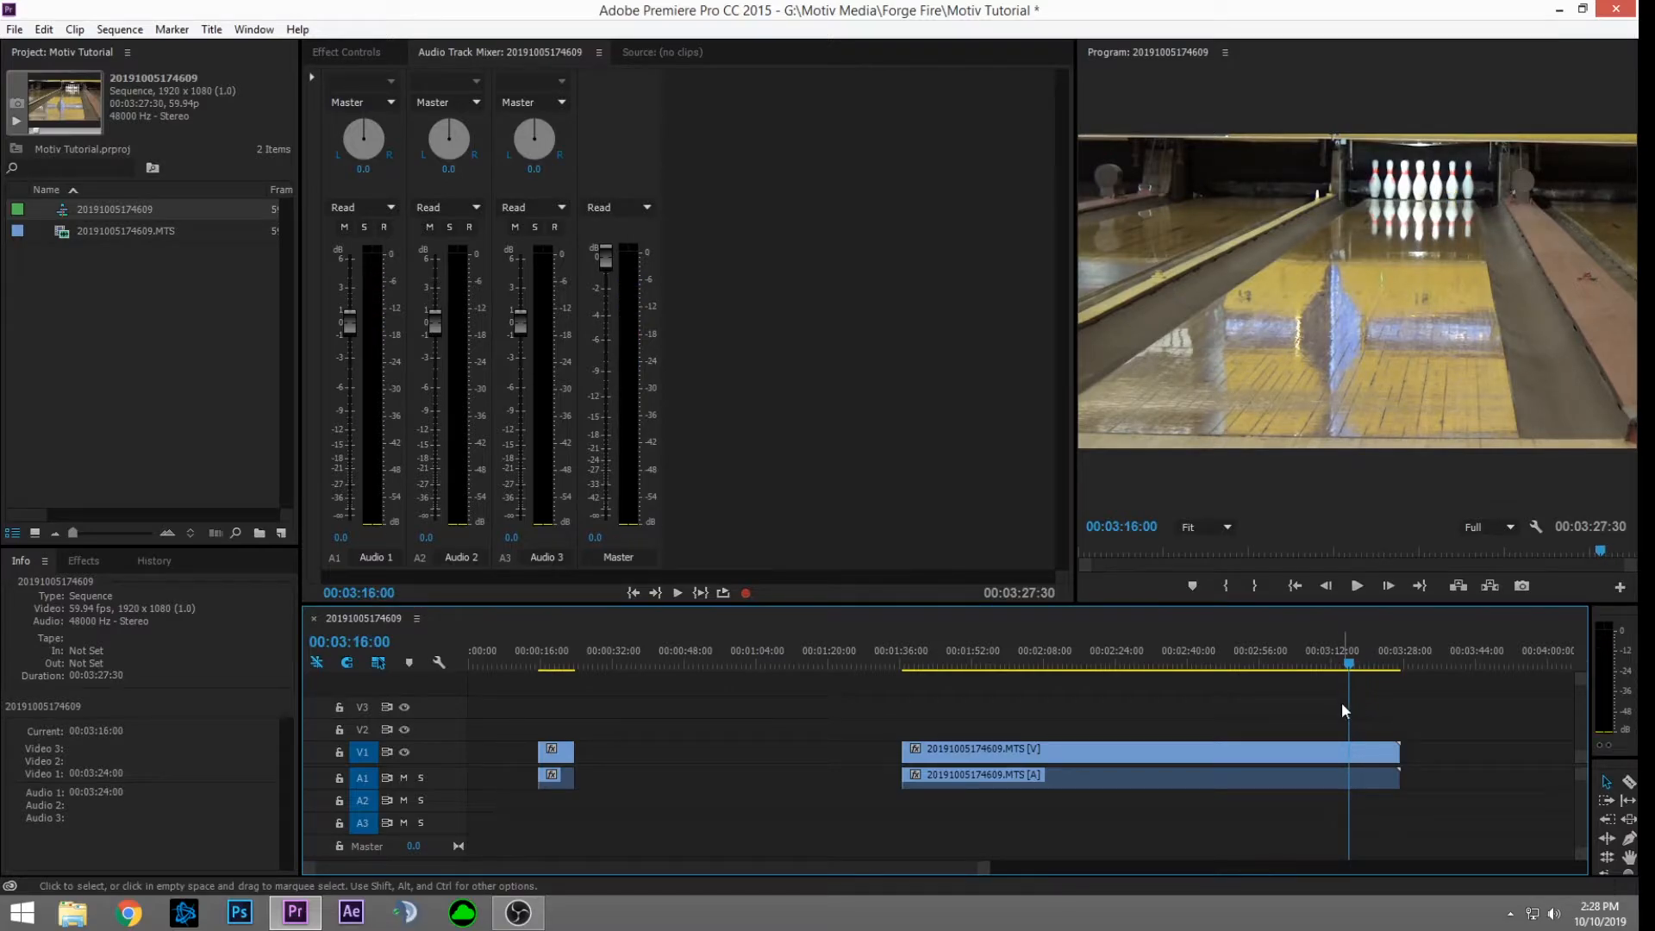
Step: Mark the second shot from 03:16:00 to 03:23:21 and delete the leftover long footage
{"action": "key", "text": "i"}
{"action": "key", "text": "space"}
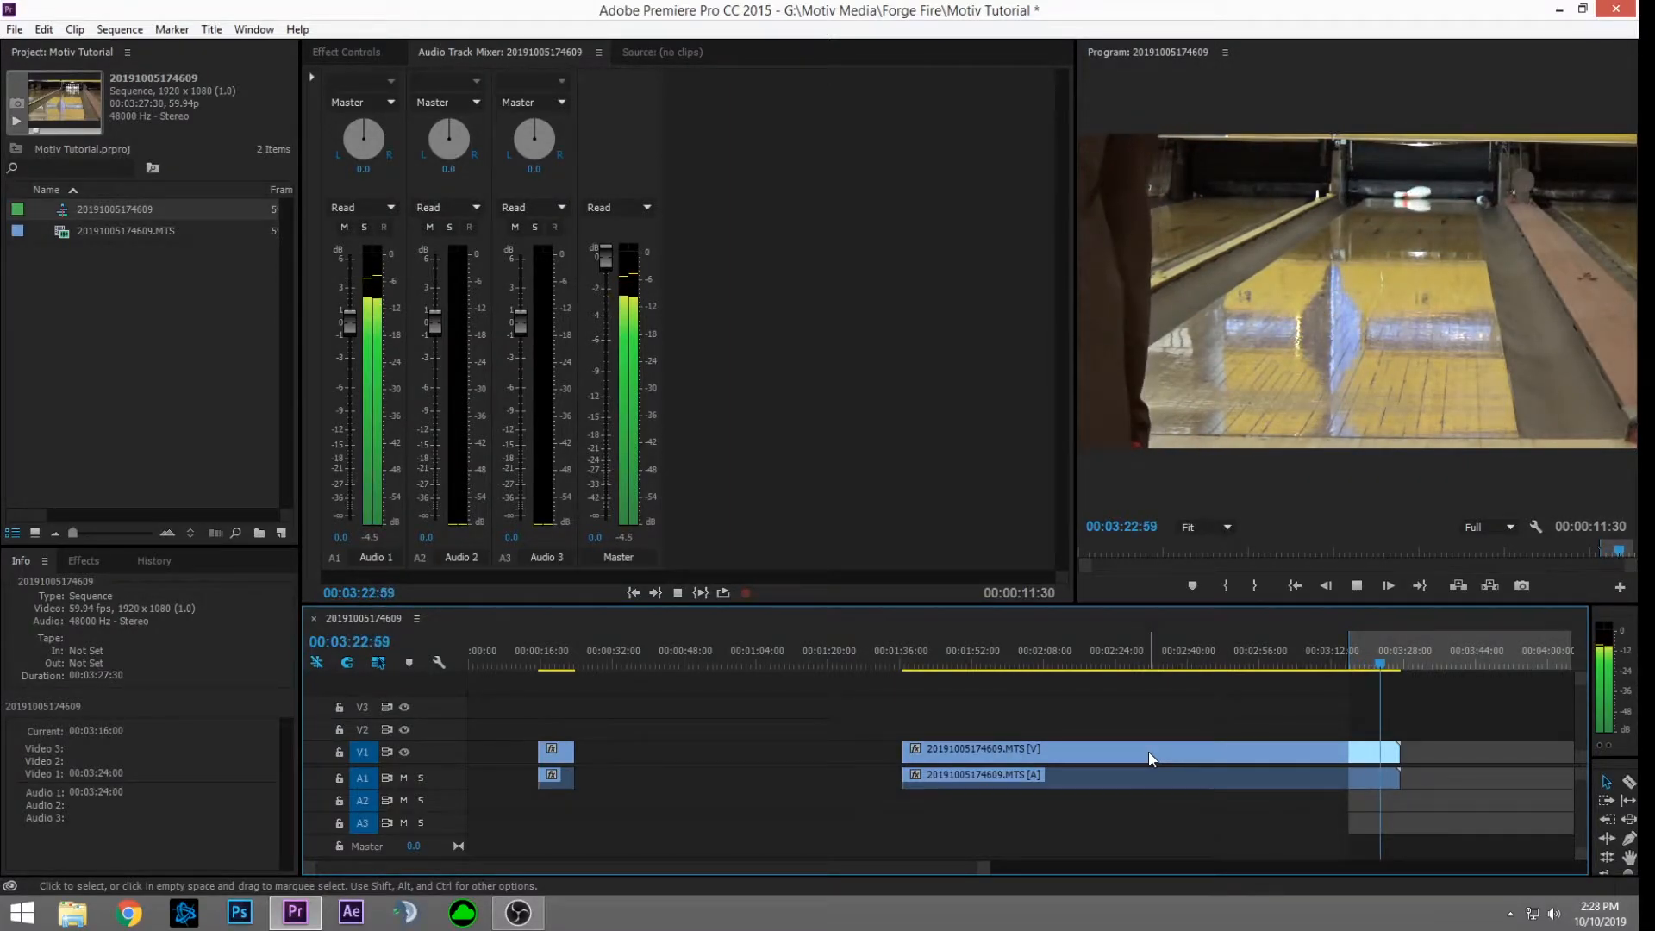
{"action": "key", "text": "space"}
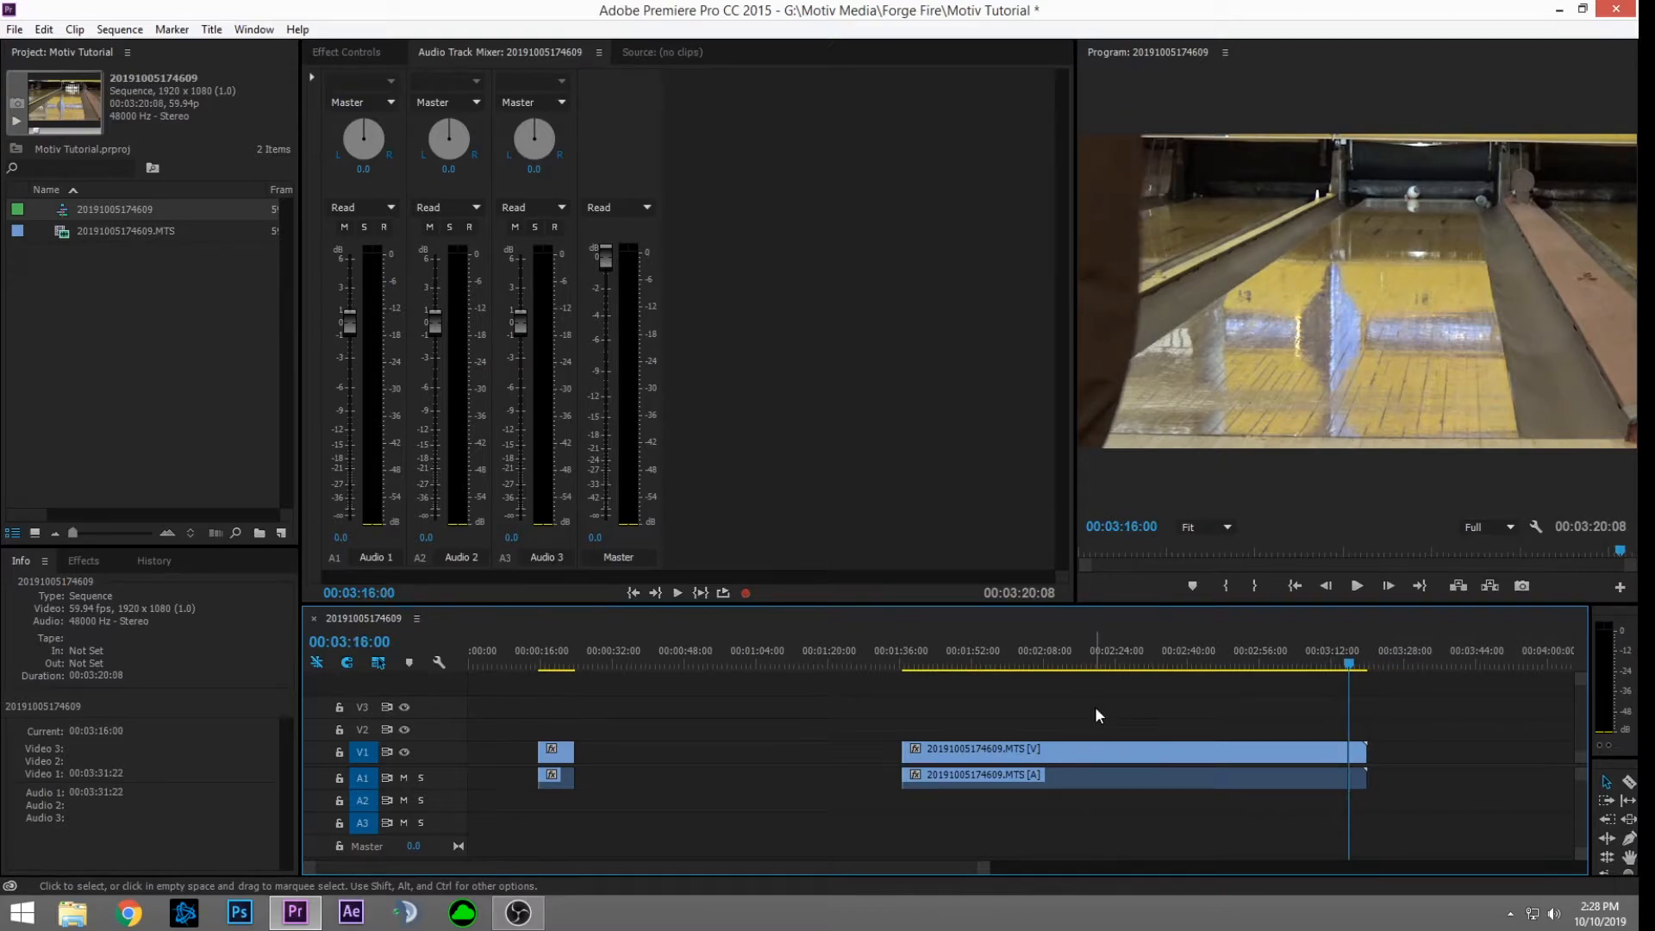
{"action": "left_click_drag", "start_coordinate": [1095, 706], "coordinate": [1438, 840]}
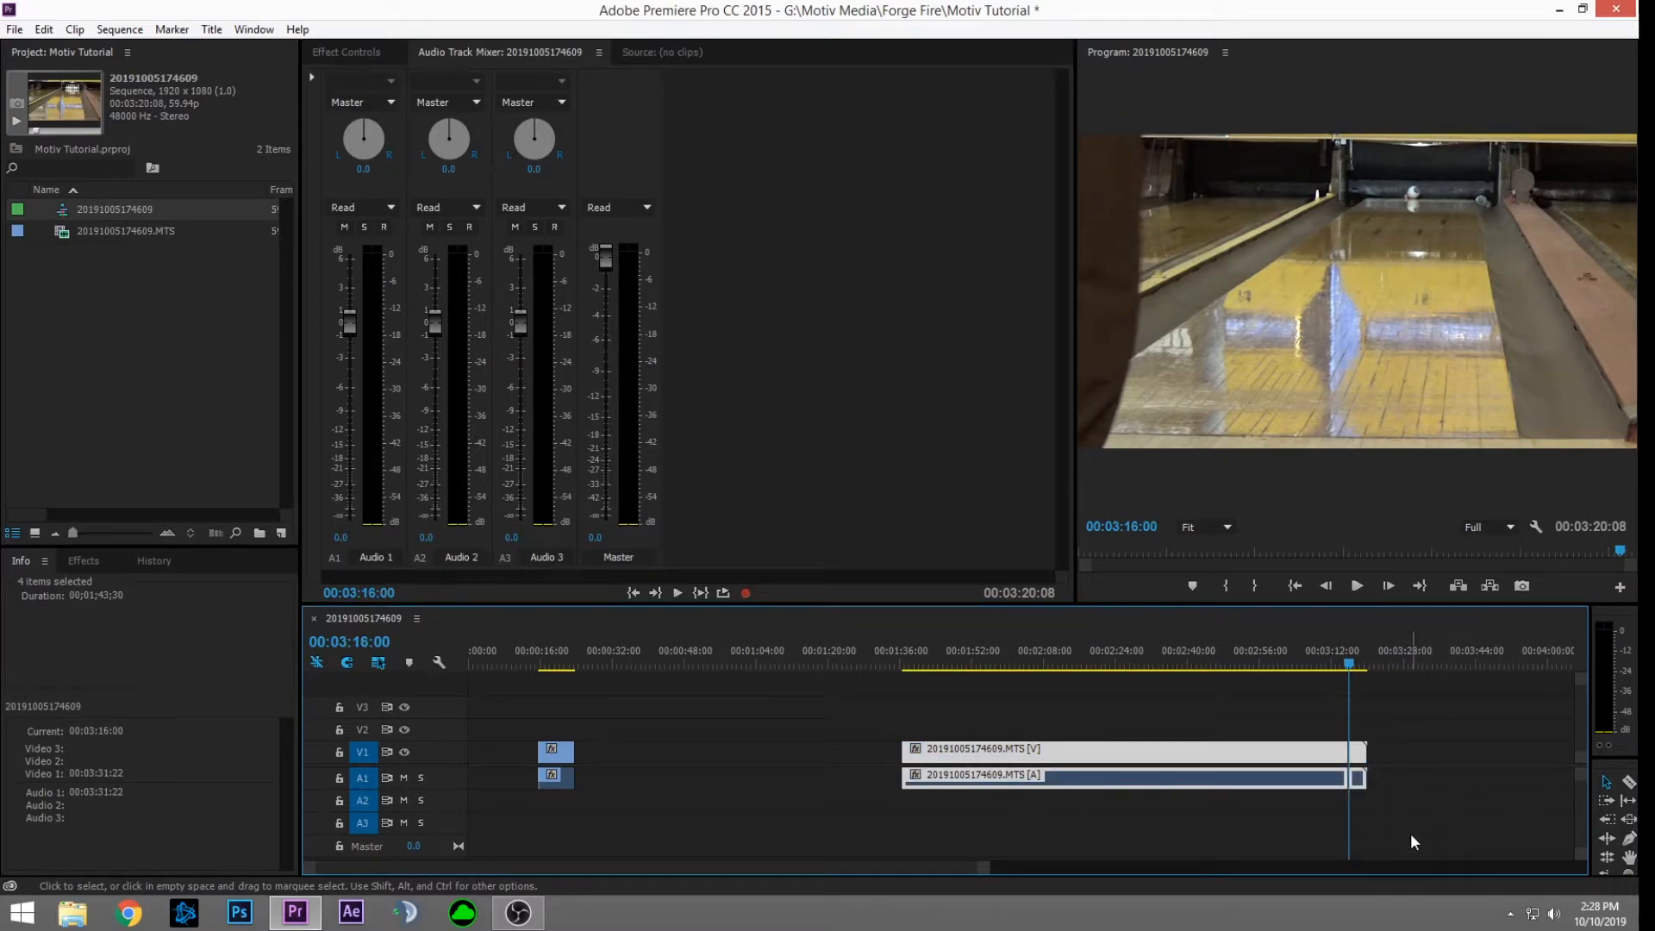
{"action": "key", "text": "Delete"}
Step: Paste the second shot at about 00:00:49 and return to its start
{"action": "left_click_drag", "start_coordinate": [700, 642], "coordinate": [676, 652]}
{"action": "key", "text": "ctrl+v"}
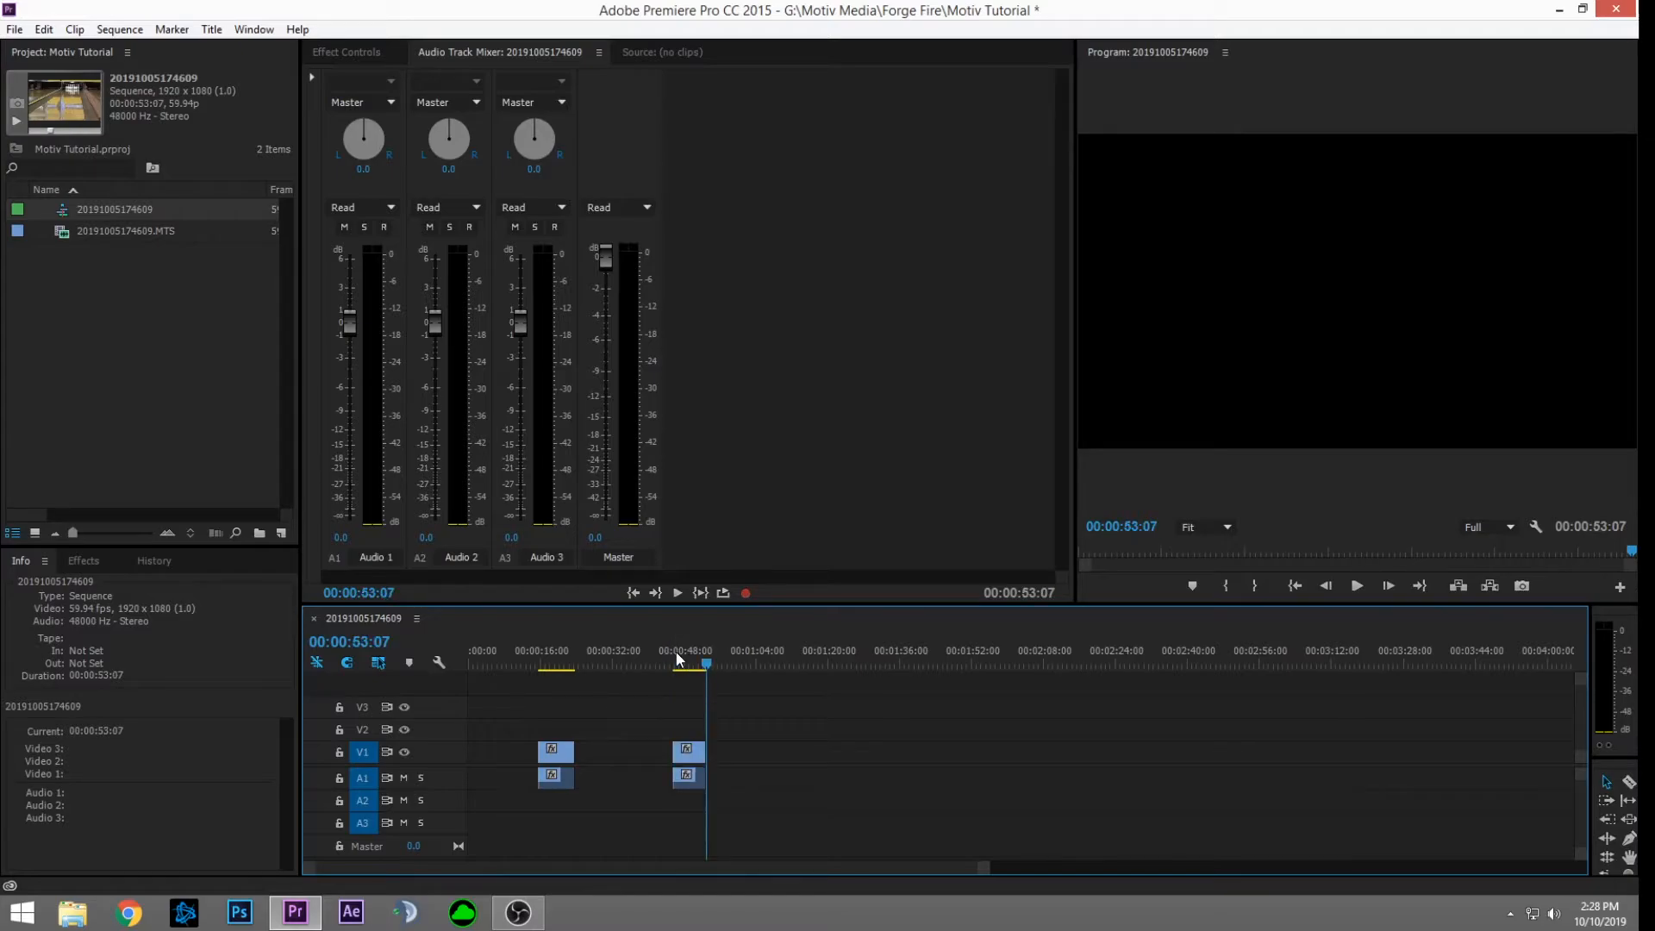
{"action": "left_click", "coordinate": [675, 651]}
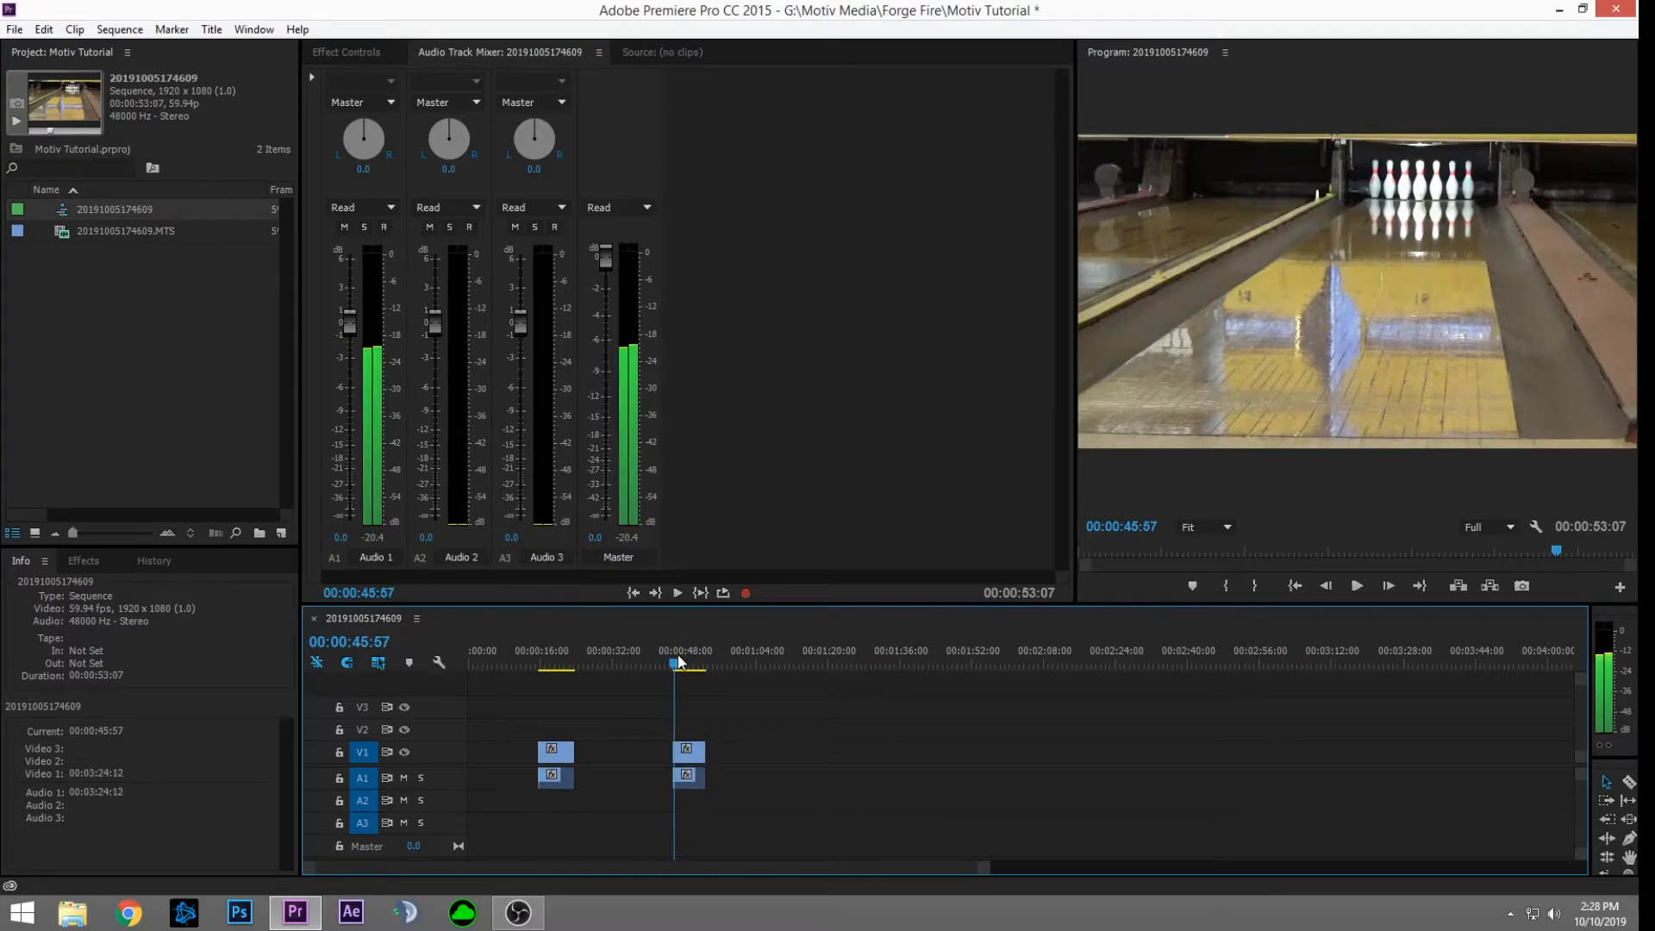
{"action": "left_click", "coordinate": [679, 658]}
Step: Play the first shot to locate its 00:00:17:46 start and 00:00:22:56 end
{"action": "left_click_drag", "start_coordinate": [678, 658], "coordinate": [686, 664]}
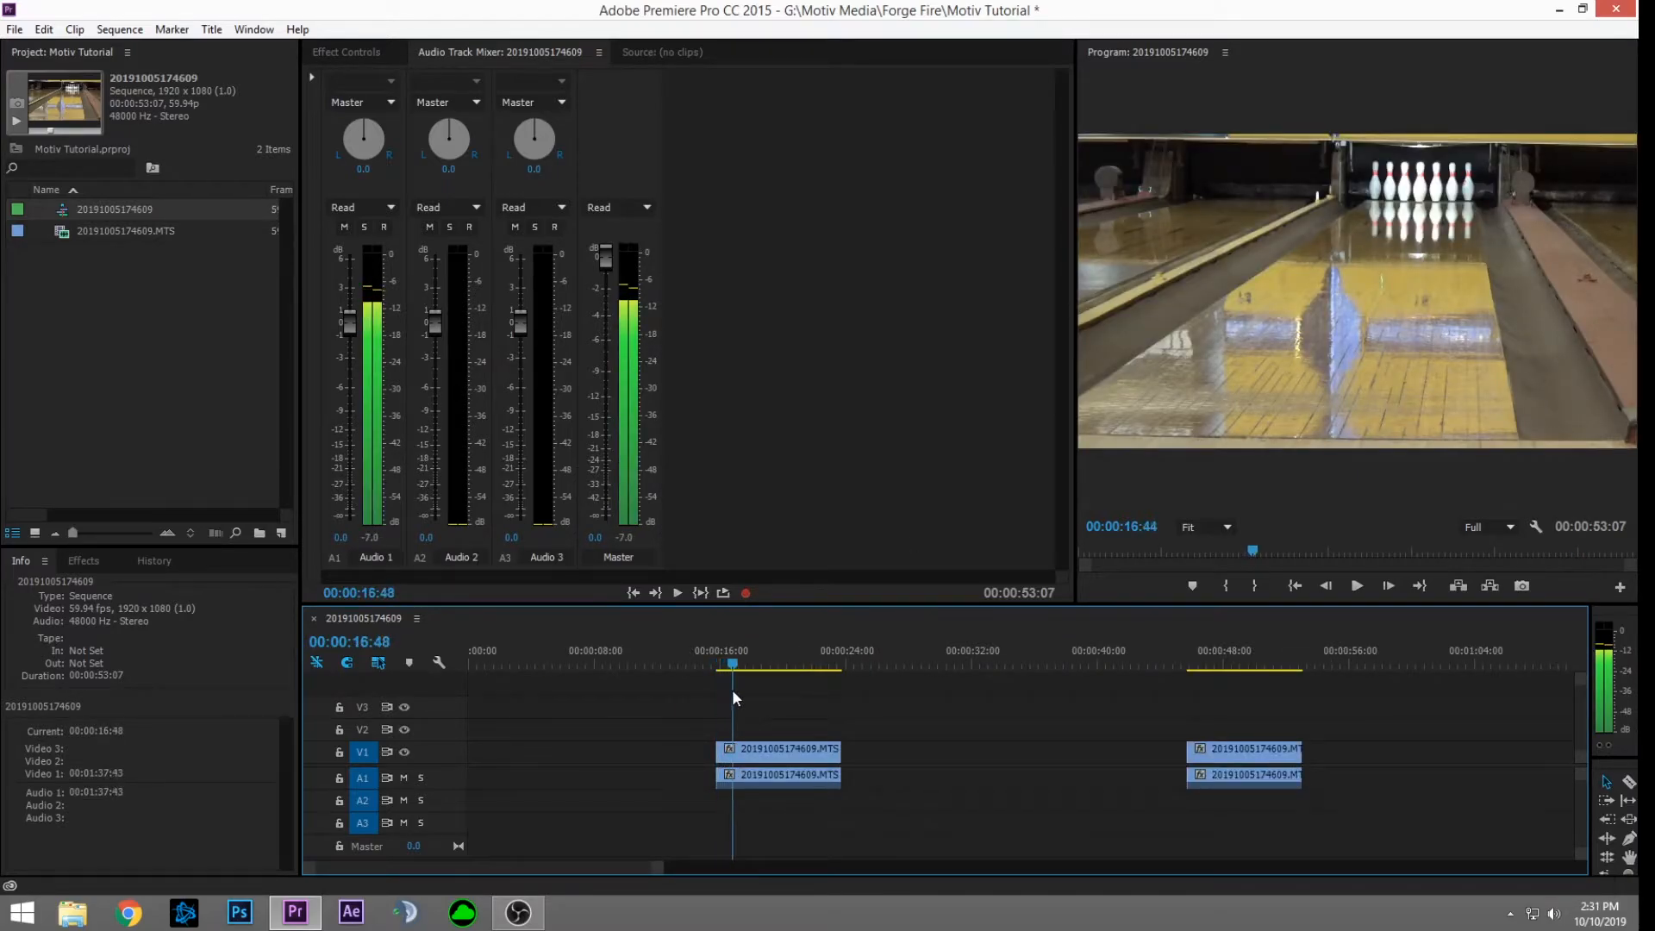
{"action": "key", "text": "space"}
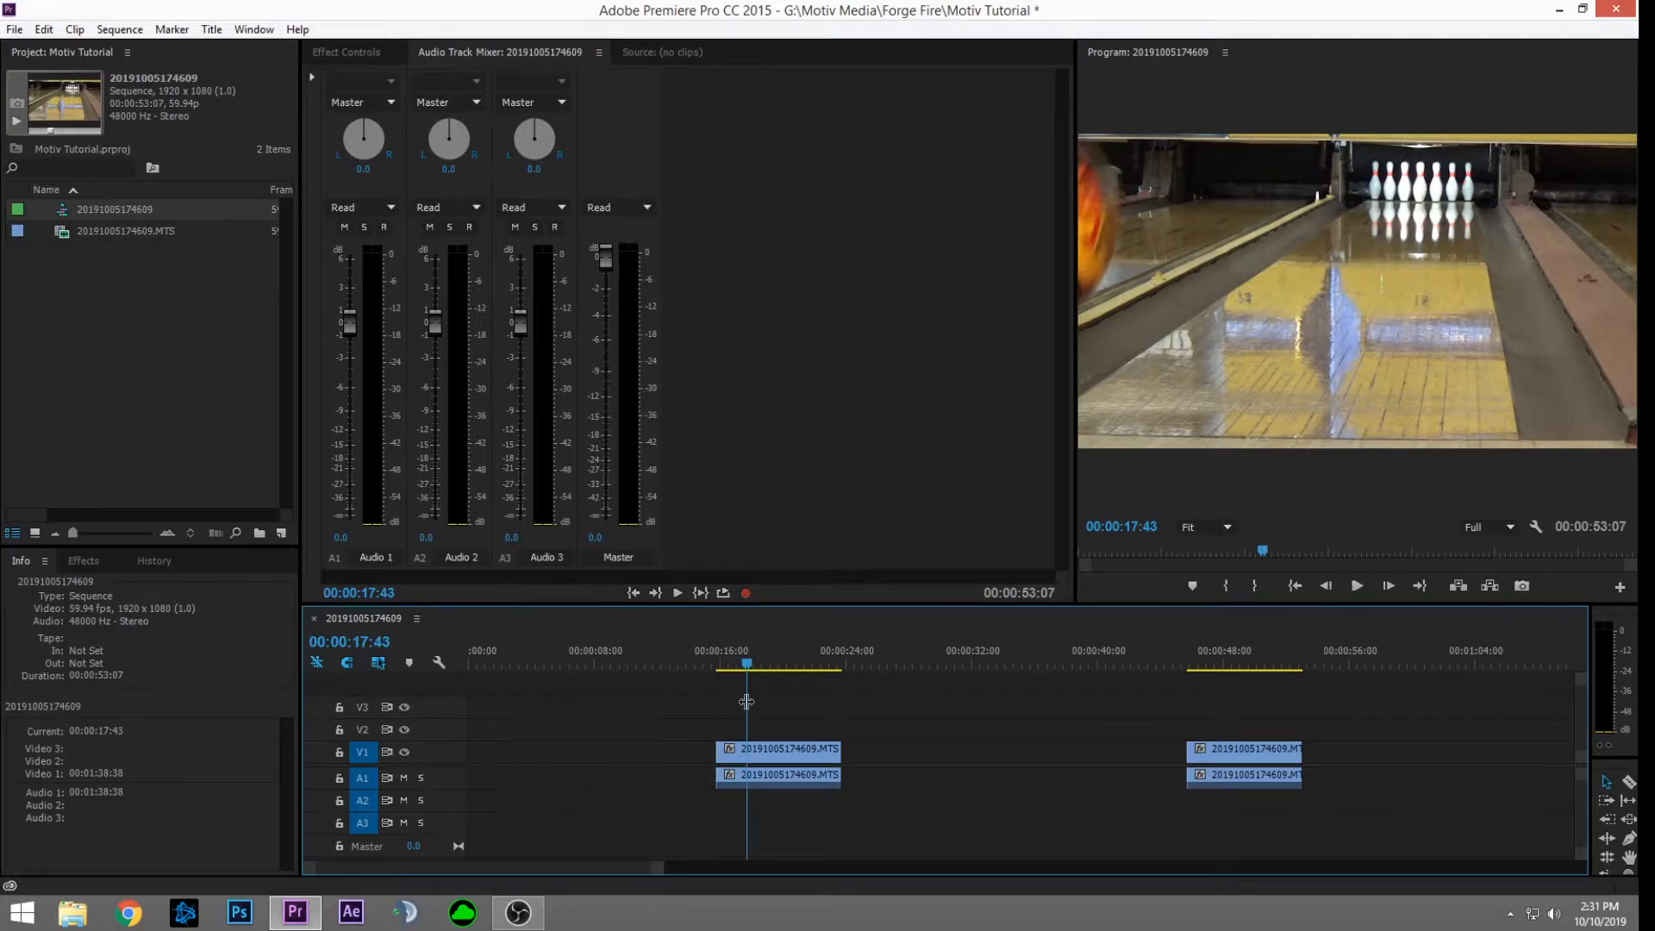
{"action": "key", "text": "space"}
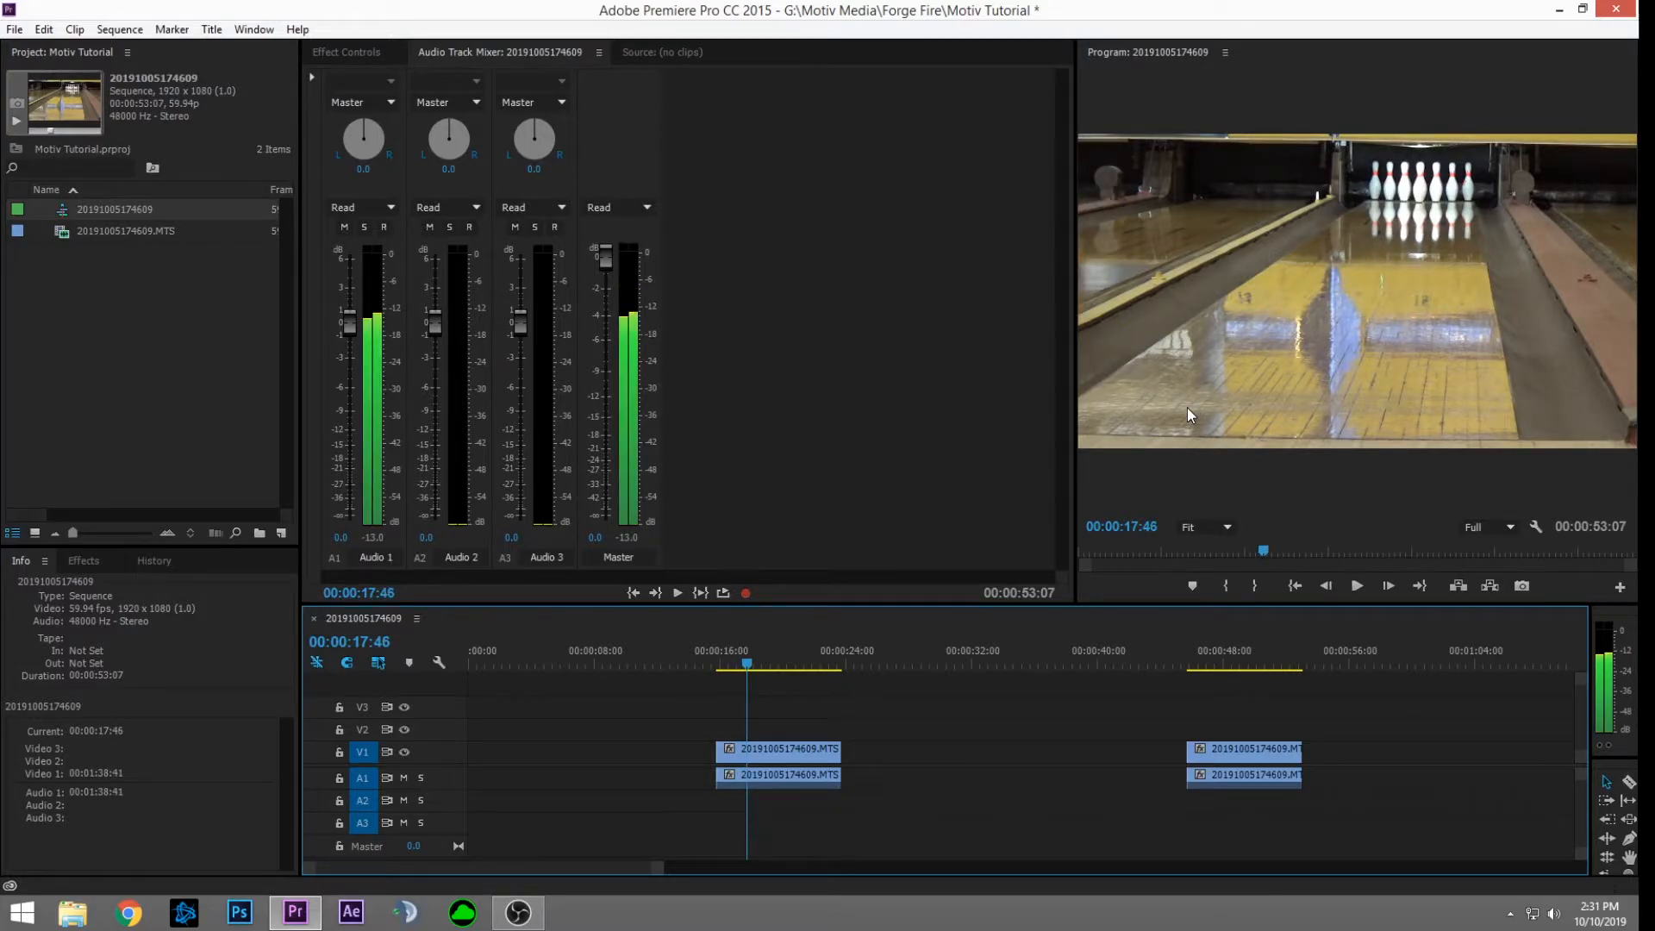
{"action": "key", "text": "space"}
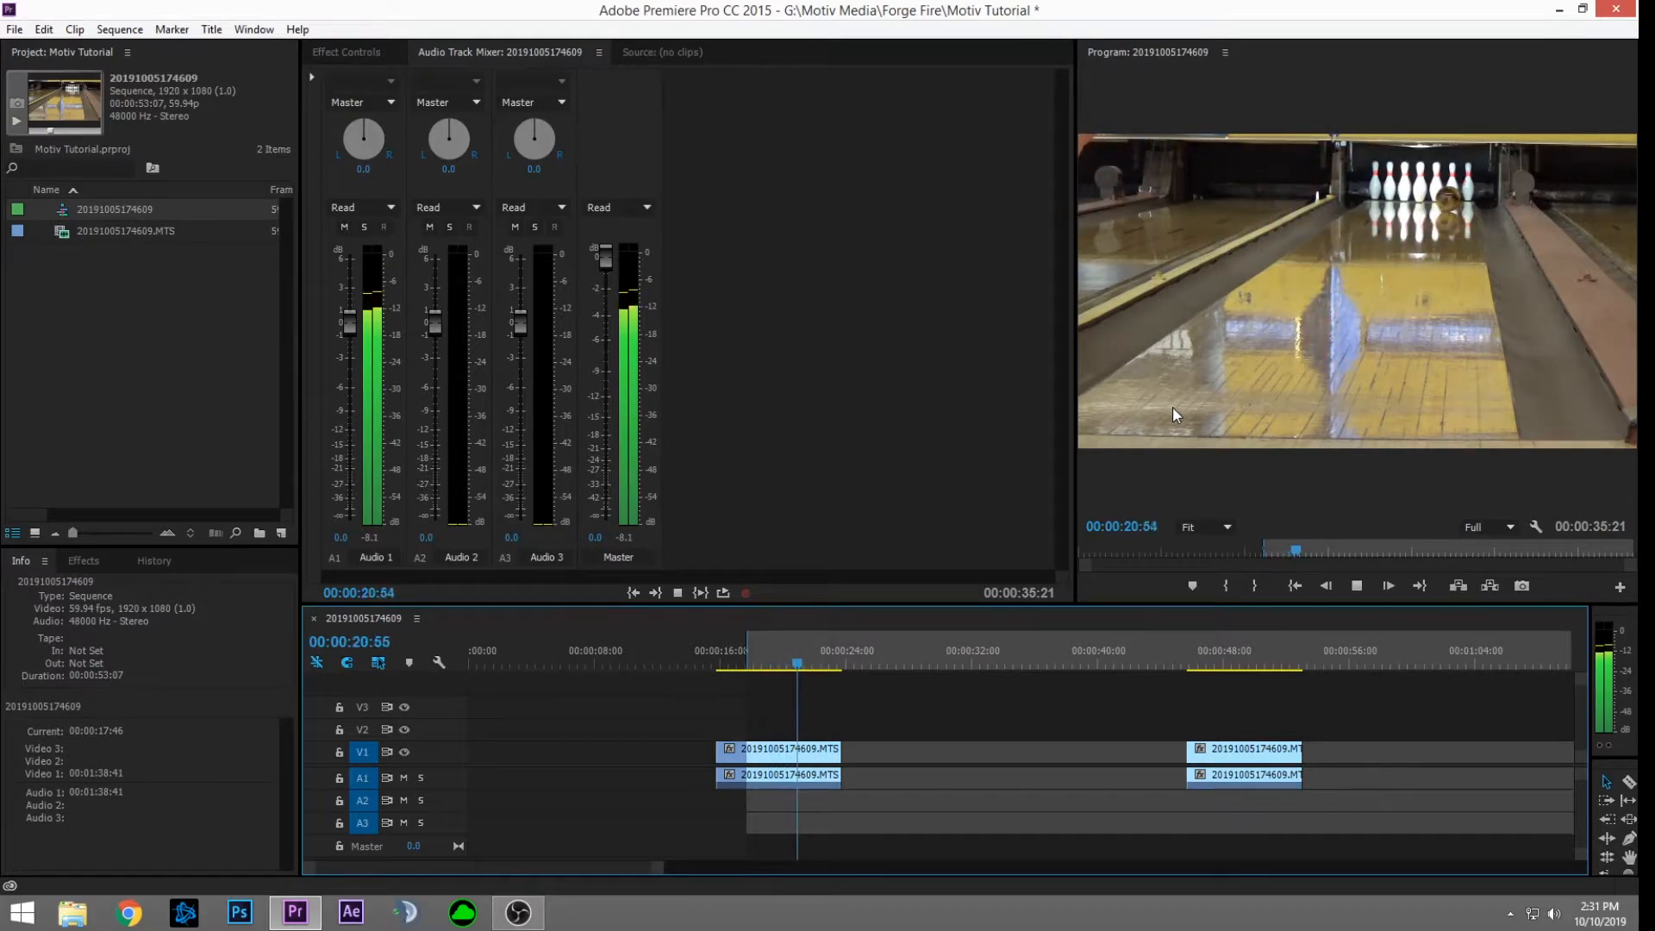
{"action": "key", "text": "space"}
{"action": "key", "text": "space"}
{"action": "key", "text": "space"}
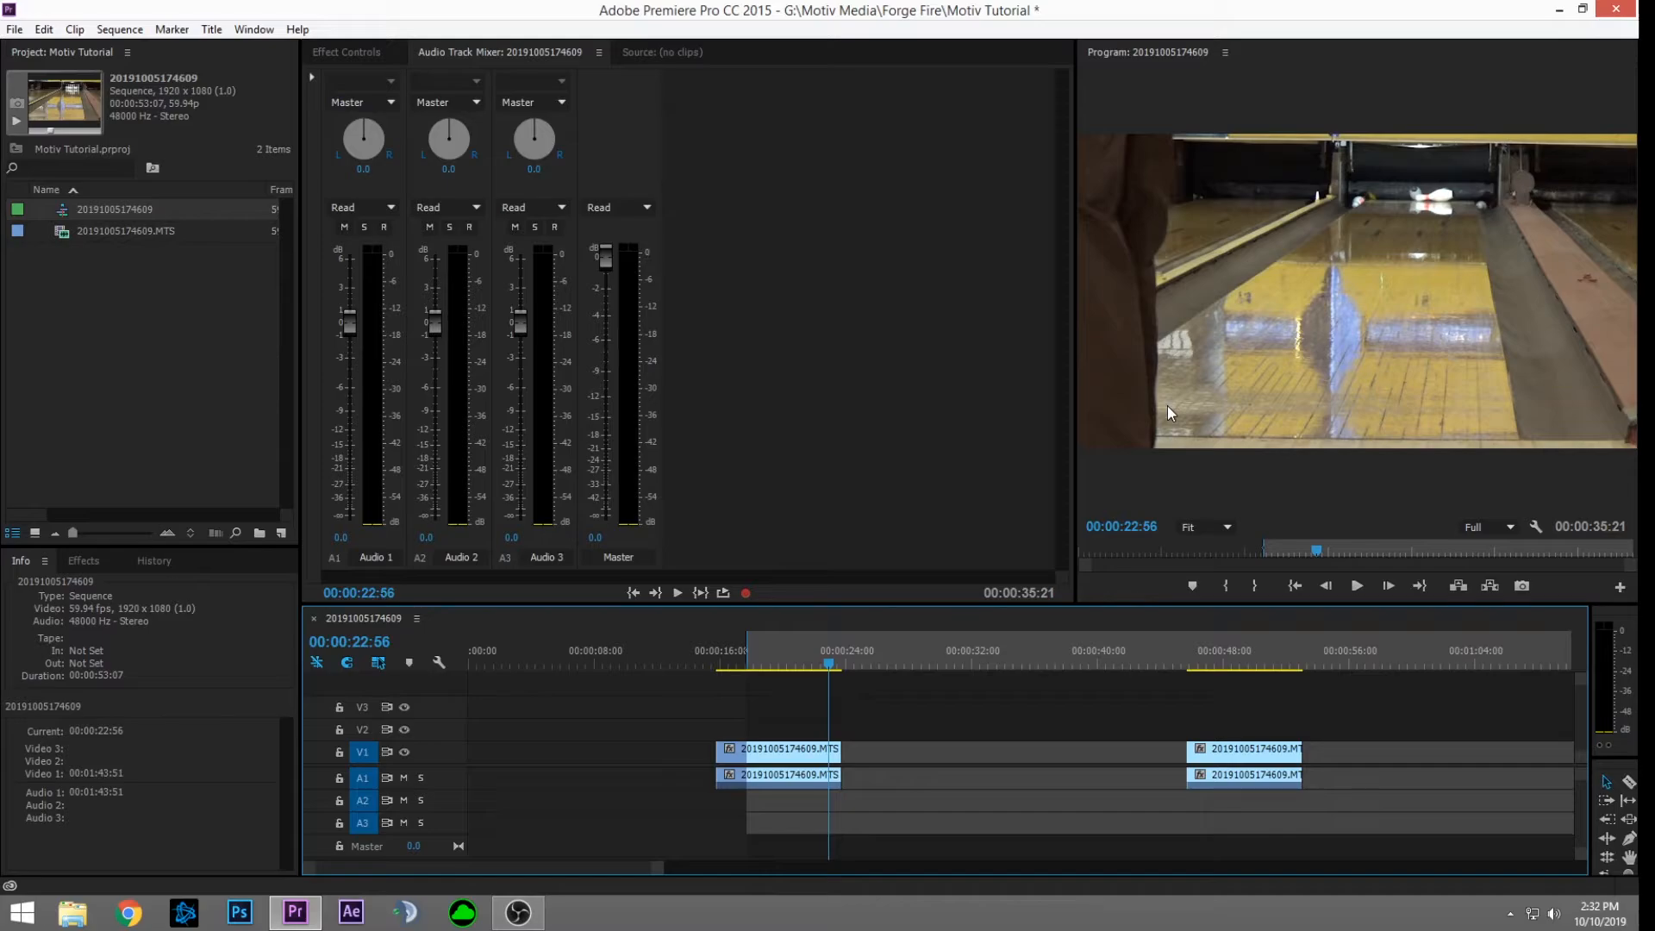
Step: Extract the range ending at 00:00:22:56, paste it at 00:00, and delete the clip at 16 seconds
{"action": "key", "text": "o"}
{"action": "key", "text": "apostrophe"}
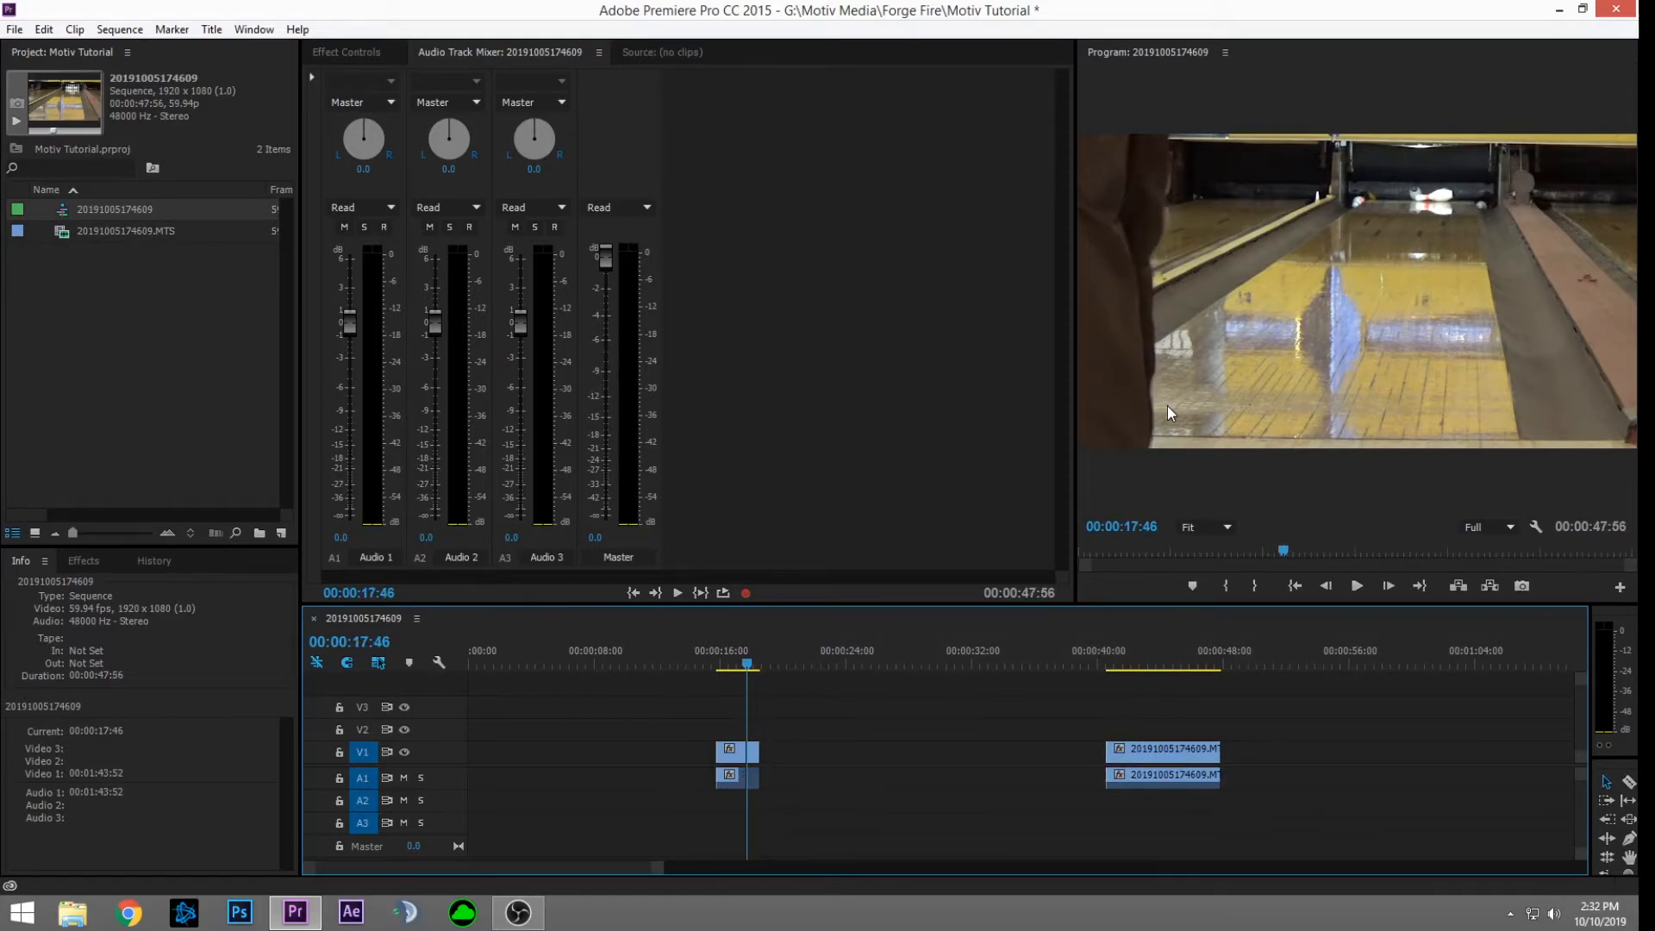
{"action": "left_click_drag", "start_coordinate": [582, 651], "coordinate": [345, 670]}
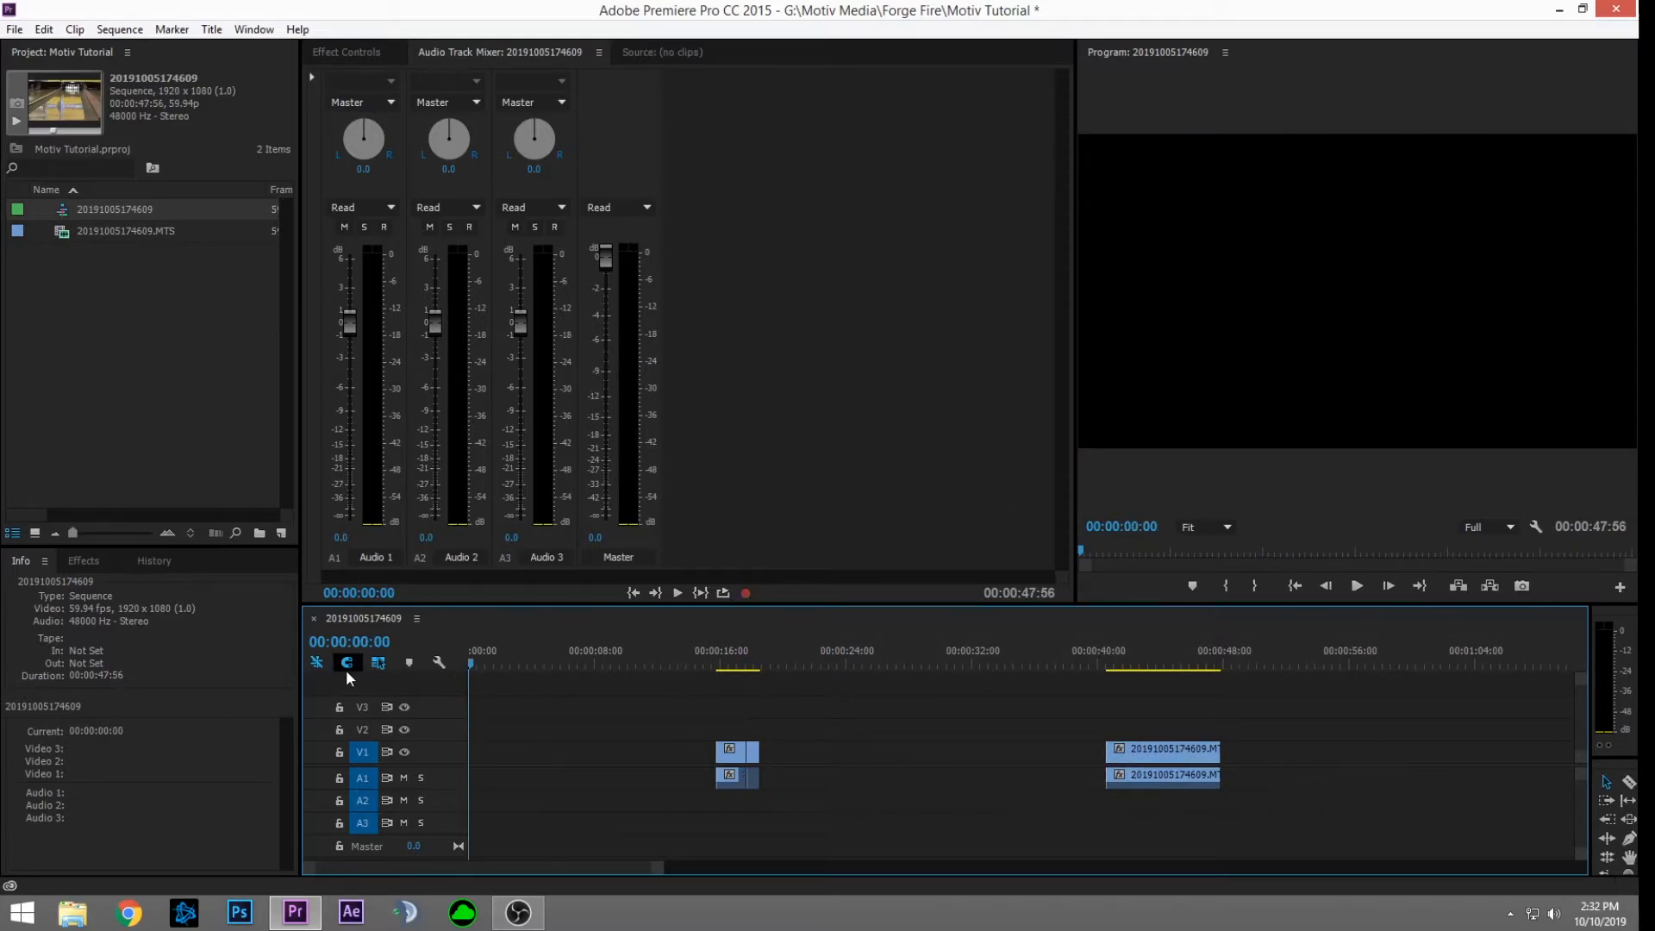
{"action": "key", "text": "ctrl+v"}
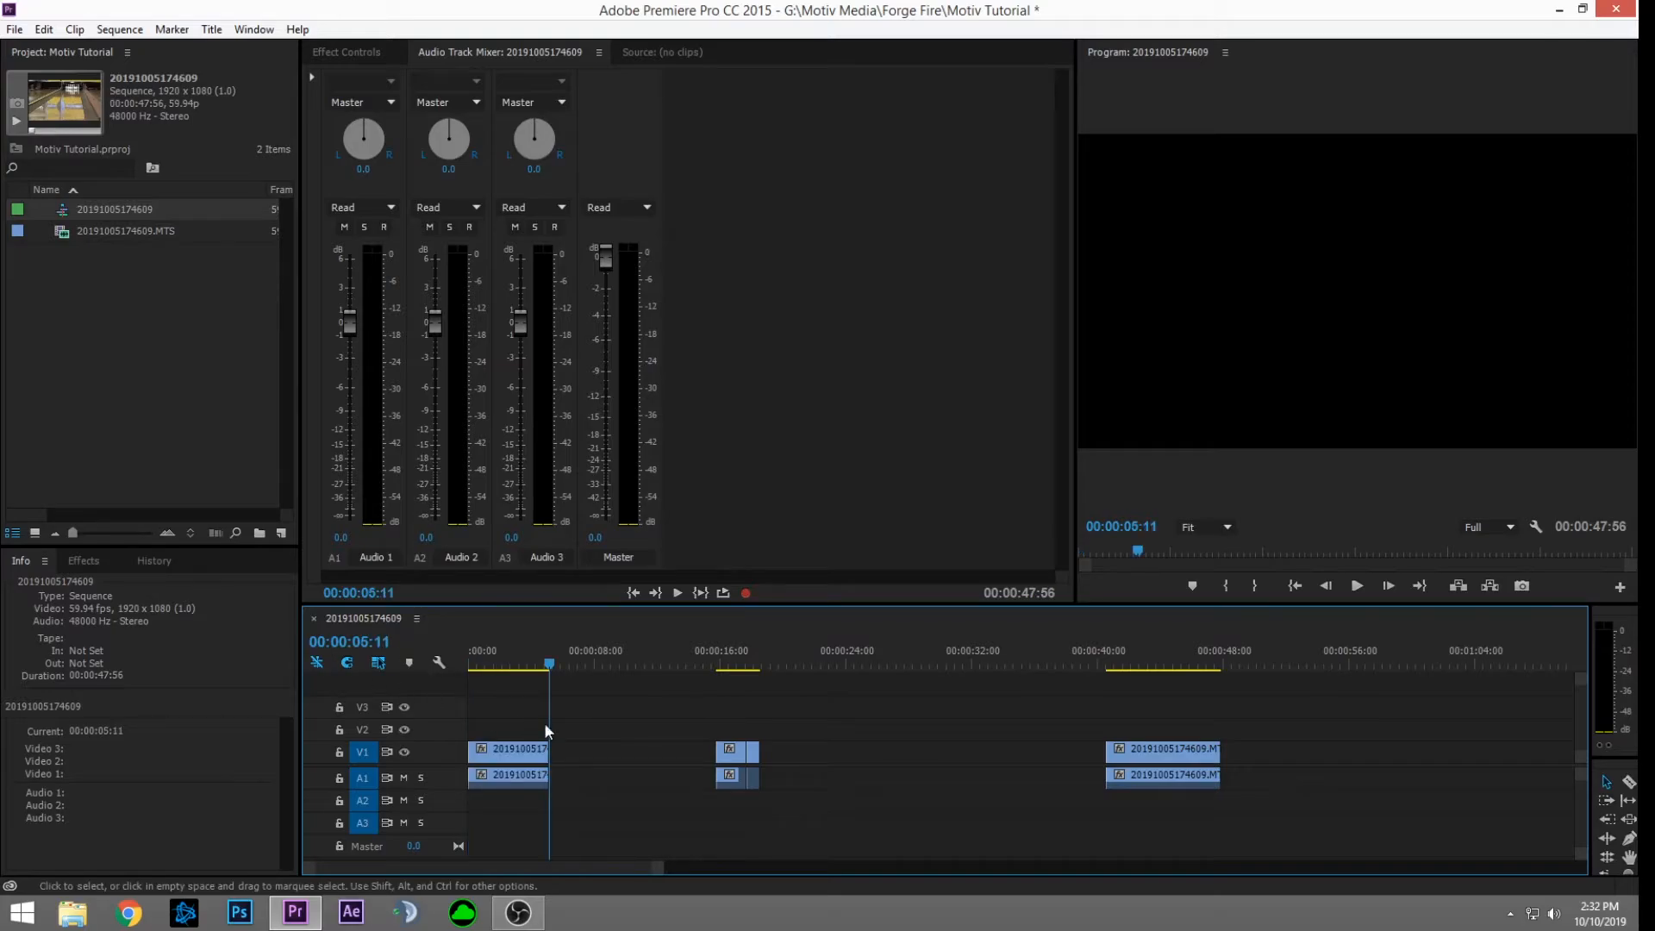
{"action": "left_click", "coordinate": [737, 763]}
{"action": "key", "text": "Delete"}
Step: Set an Out point at 47:35 in the later bowling clip and extract the range
{"action": "left_click", "coordinate": [1098, 665]}
{"action": "left_click_drag", "start_coordinate": [1099, 664], "coordinate": [1135, 701]}
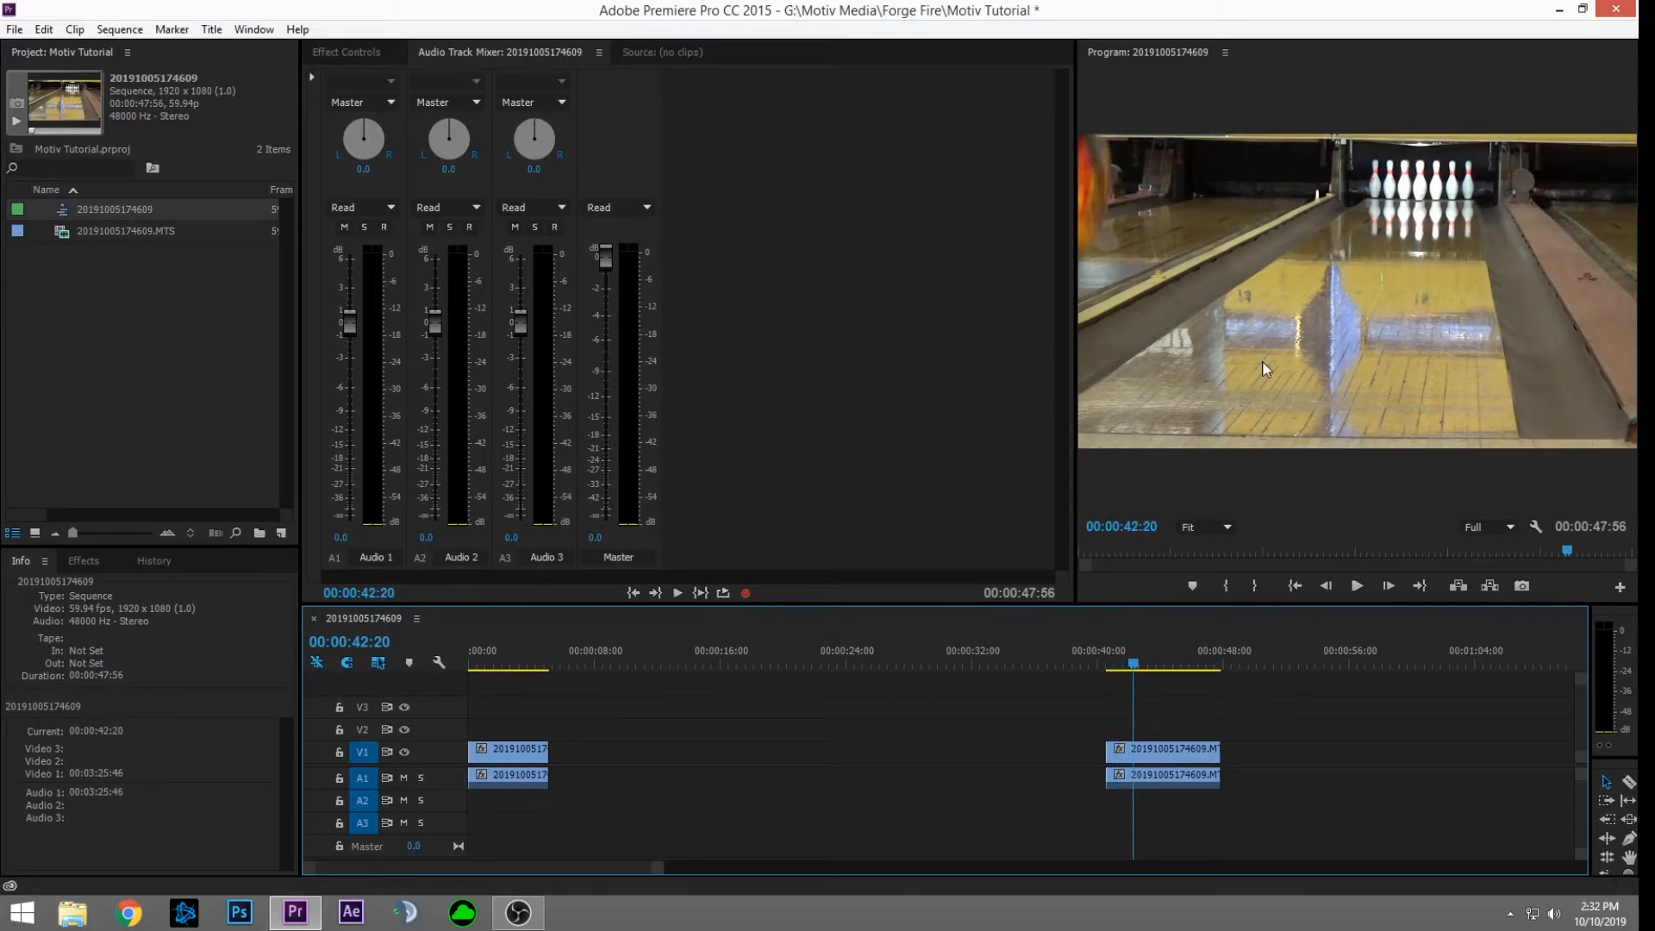
{"action": "key", "text": "Right"}
{"action": "key", "text": "Right"}
{"action": "key", "text": "Right"}
{"action": "key", "text": "Right"}
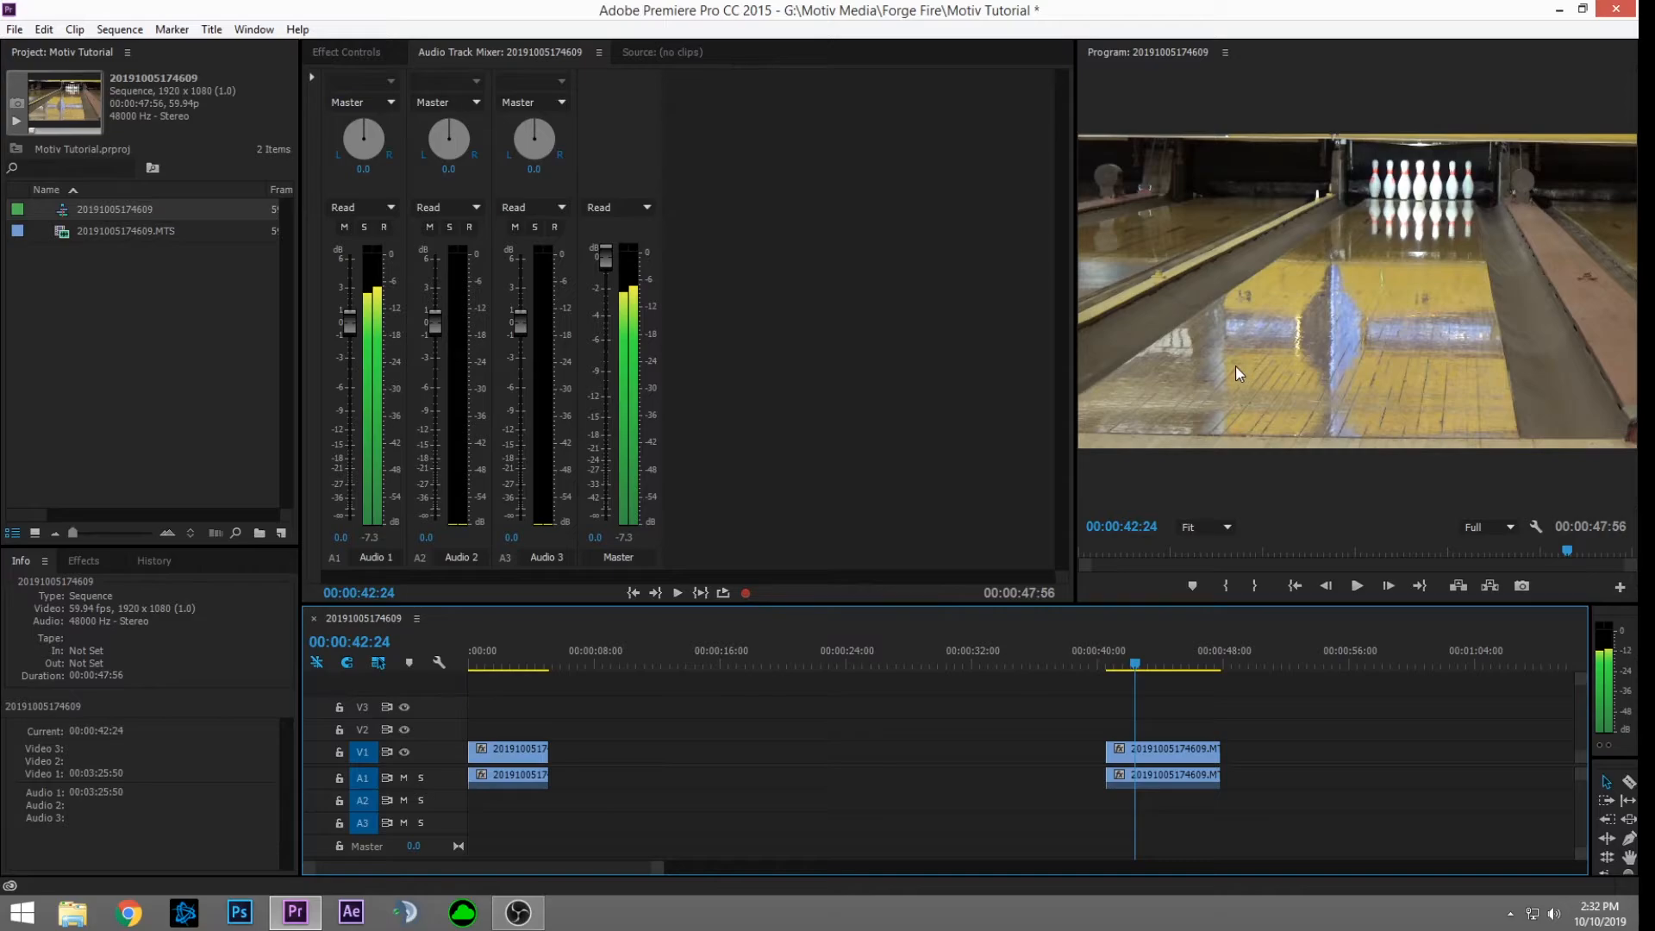
{"action": "key", "text": "space"}
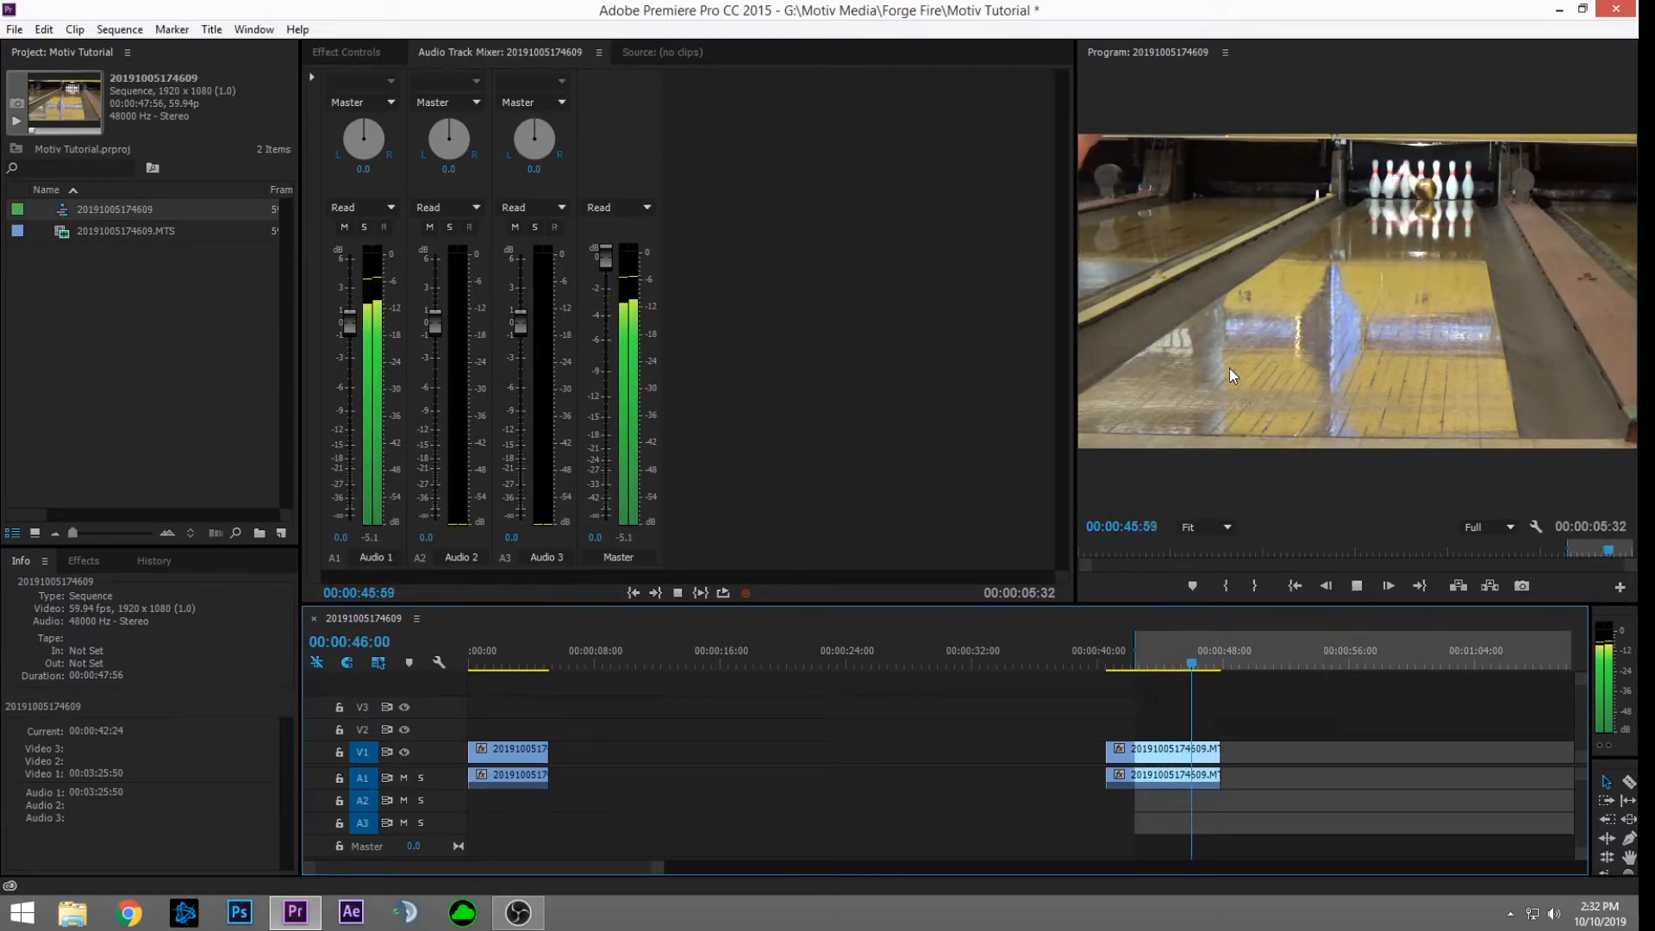
{"action": "key", "text": "space"}
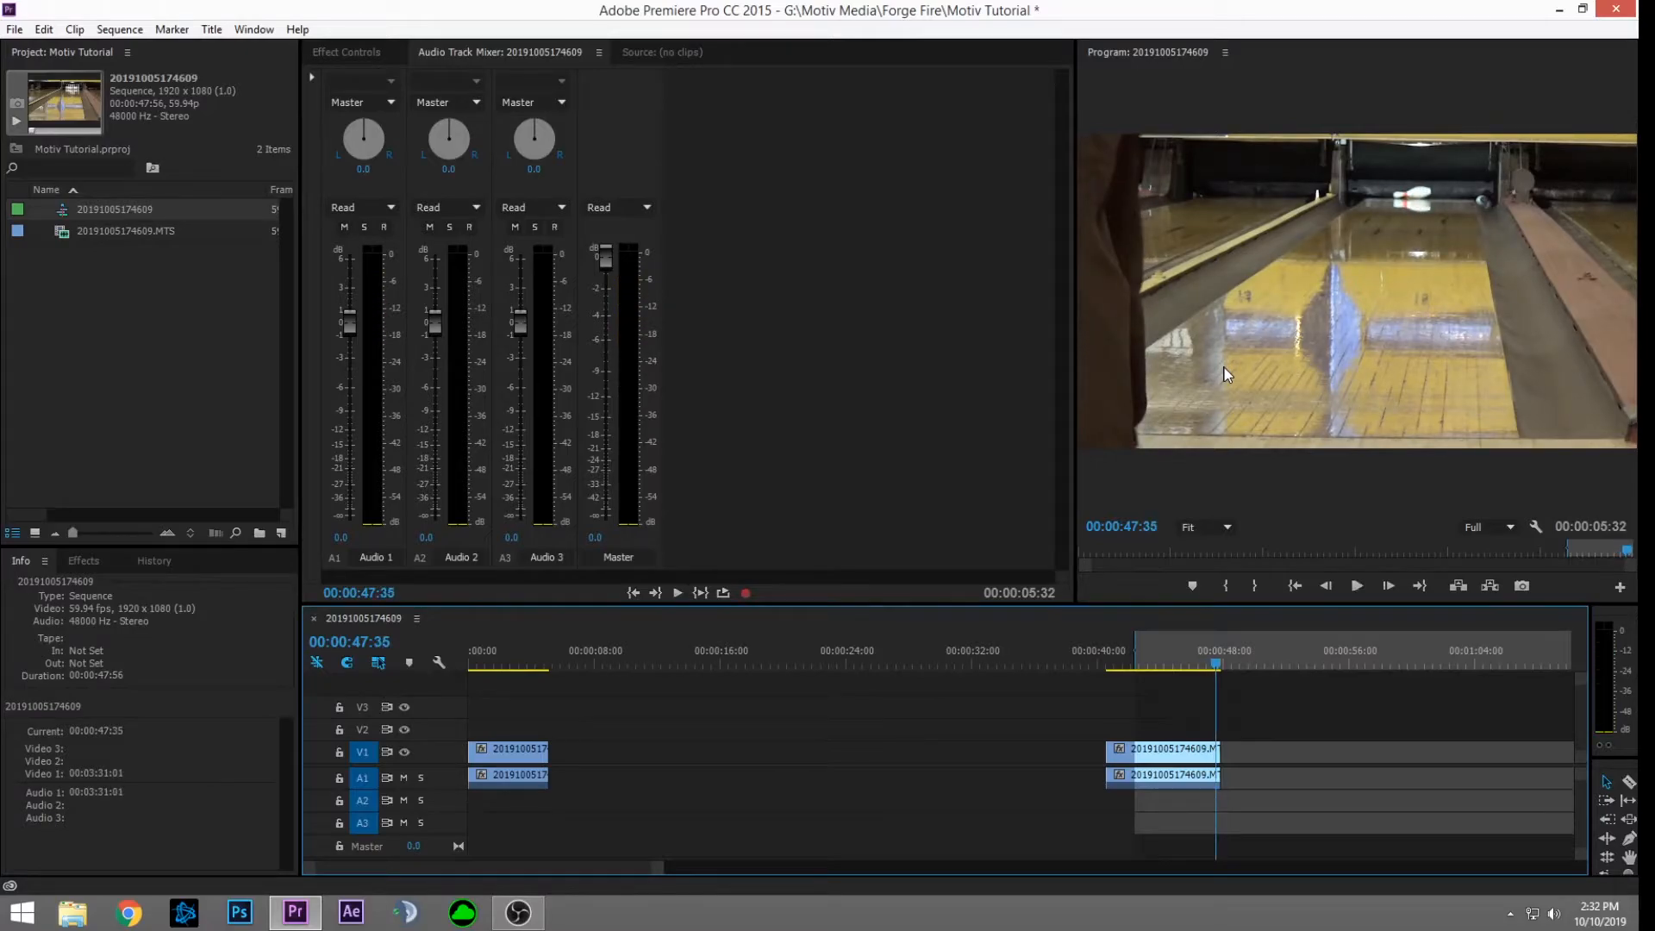
{"action": "key", "text": "o"}
{"action": "key", "text": "apostrophe"}
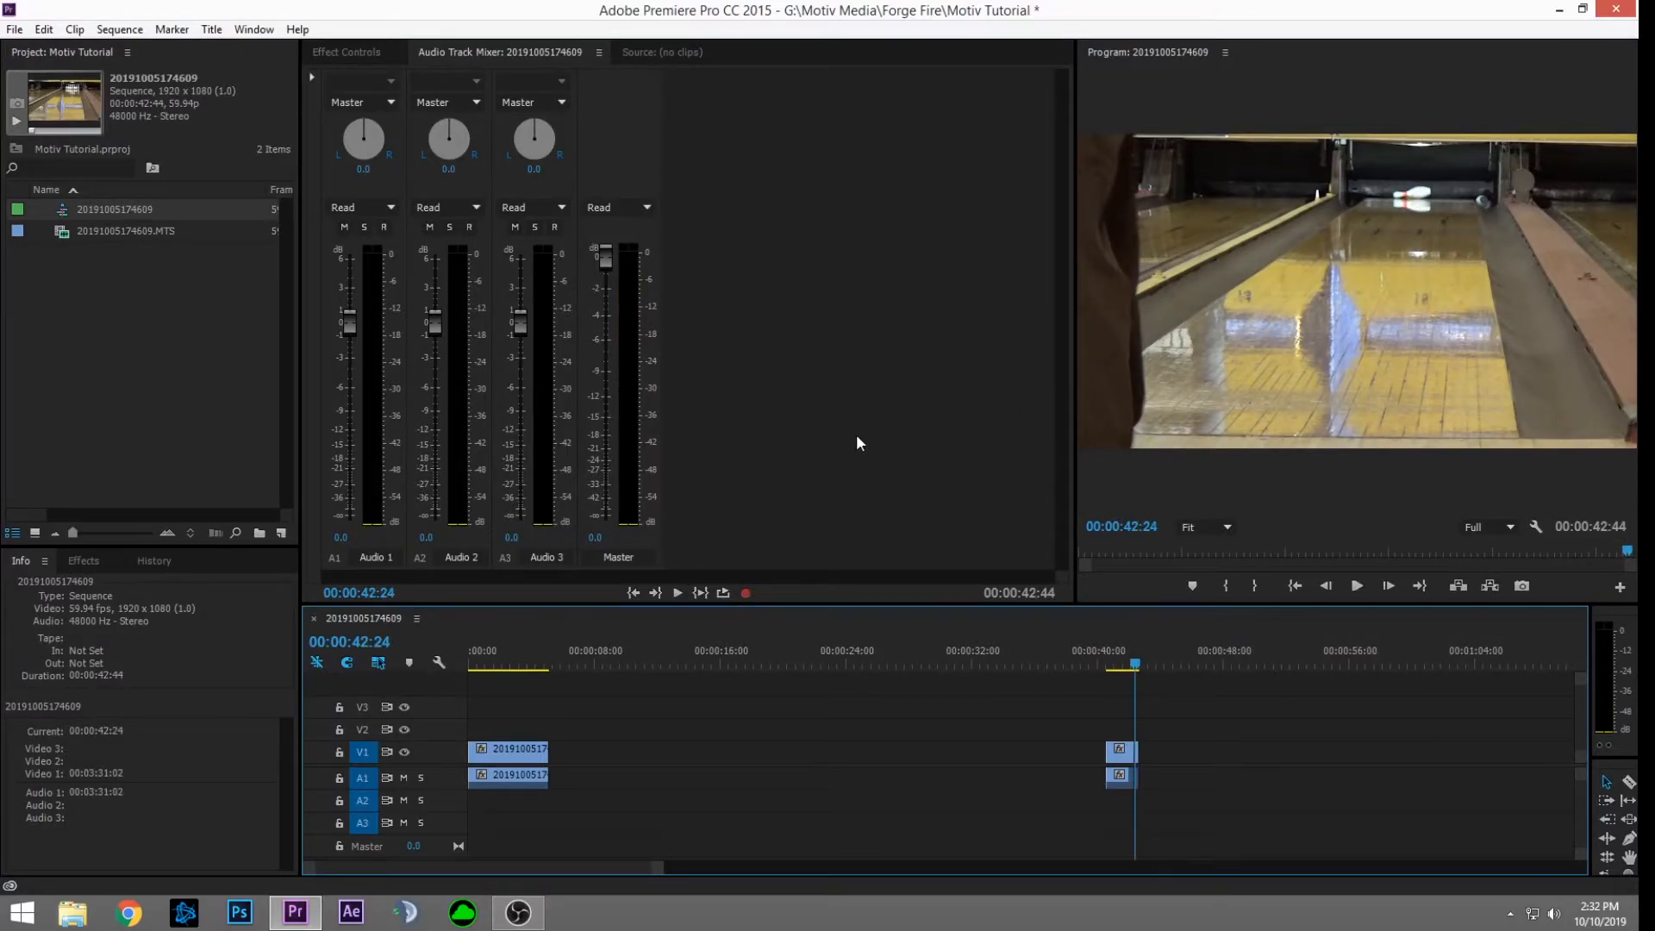
Step: Paste the second shot and snap it directly after the first clip
{"action": "left_click", "coordinate": [626, 650]}
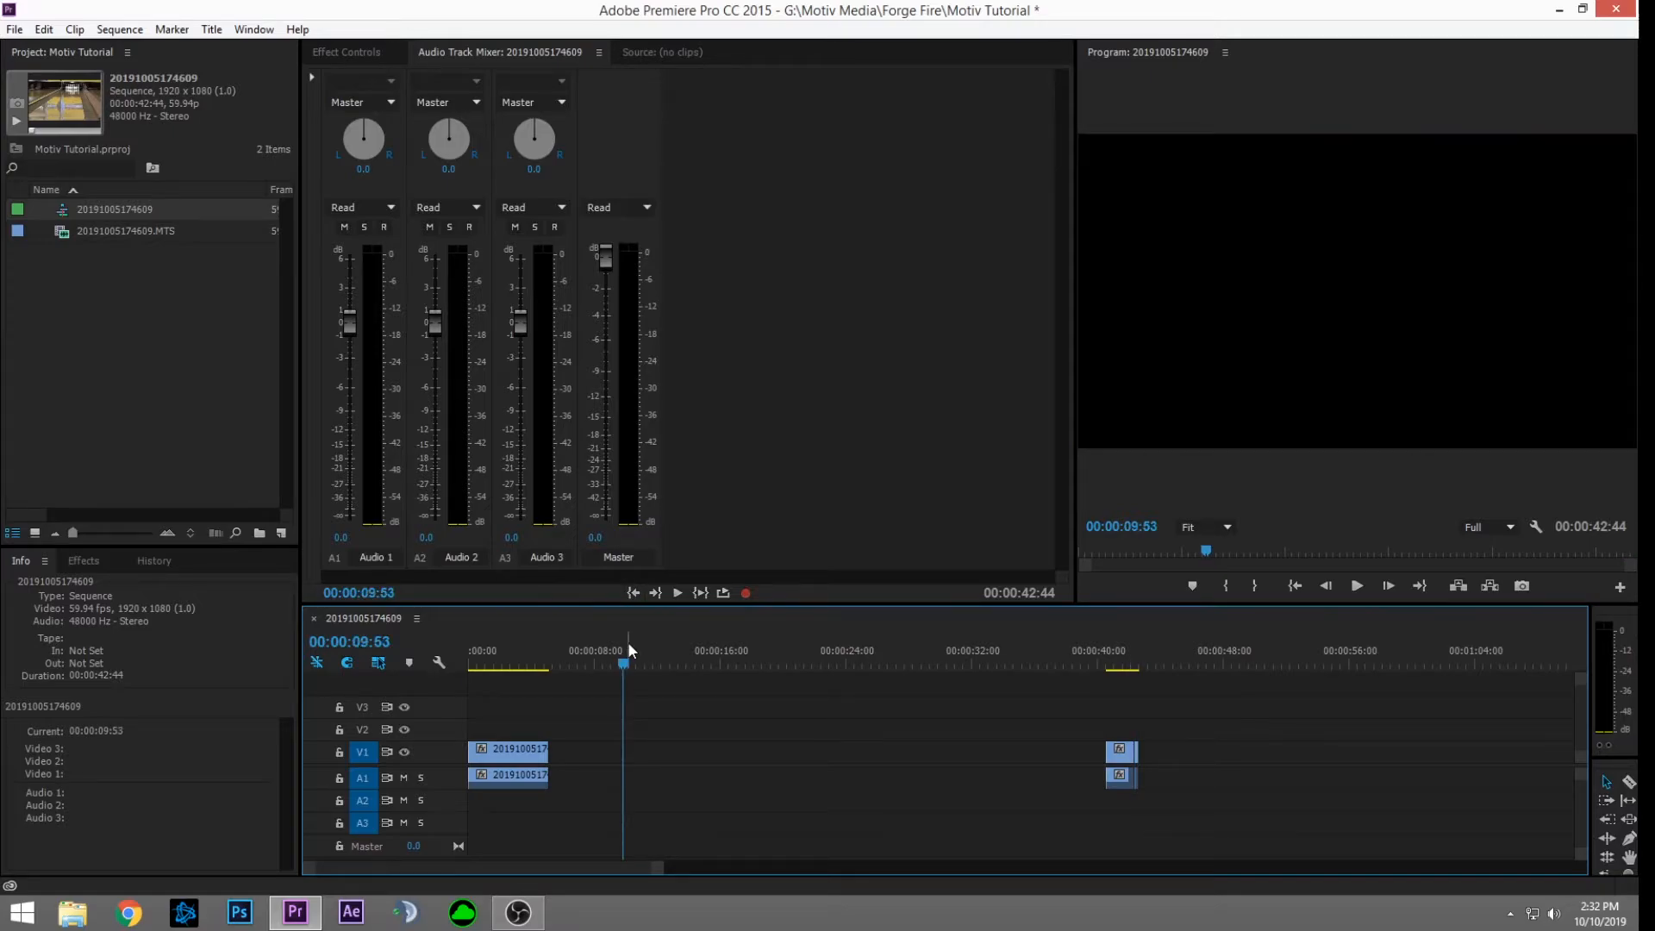
{"action": "key", "text": "ctrl+v"}
{"action": "left_click_drag", "start_coordinate": [652, 758], "coordinate": [580, 757]}
Step: Delete the leftover clip pair near 40 seconds
{"action": "left_click_drag", "start_coordinate": [706, 659], "coordinate": [420, 662]}
{"action": "left_click", "coordinate": [1123, 750]}
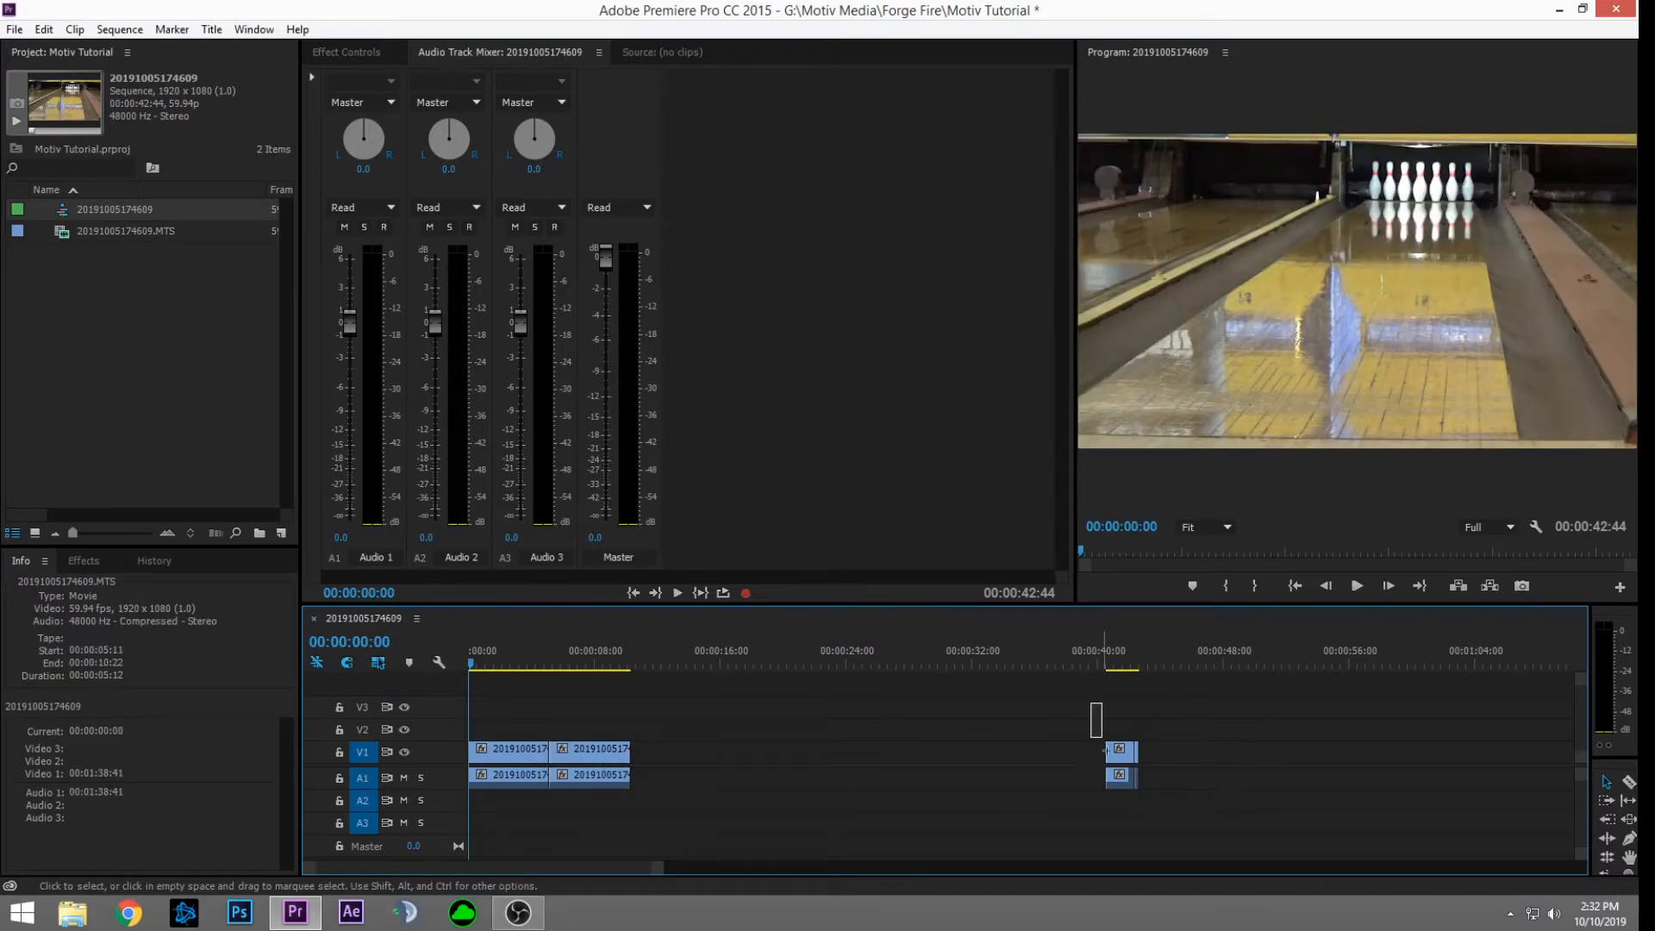
{"action": "key", "text": "Delete"}
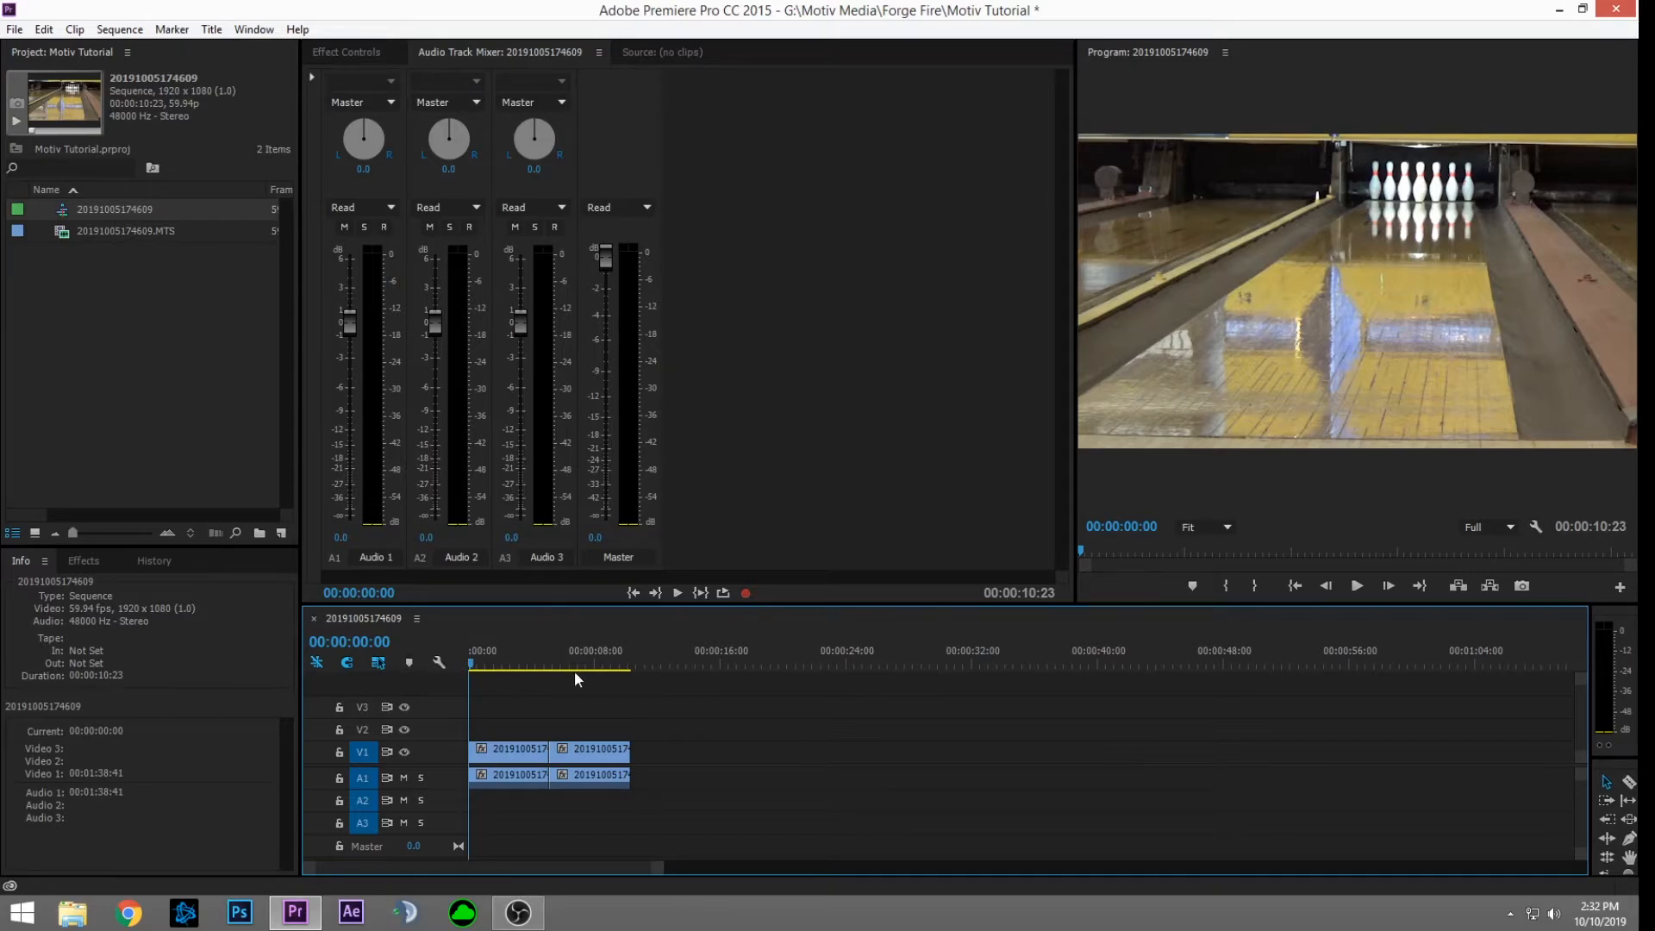
Step: Apply default transitions to all clips with Ctrl+D and play the 00:00:10:23 sequence
{"action": "key", "text": "space"}
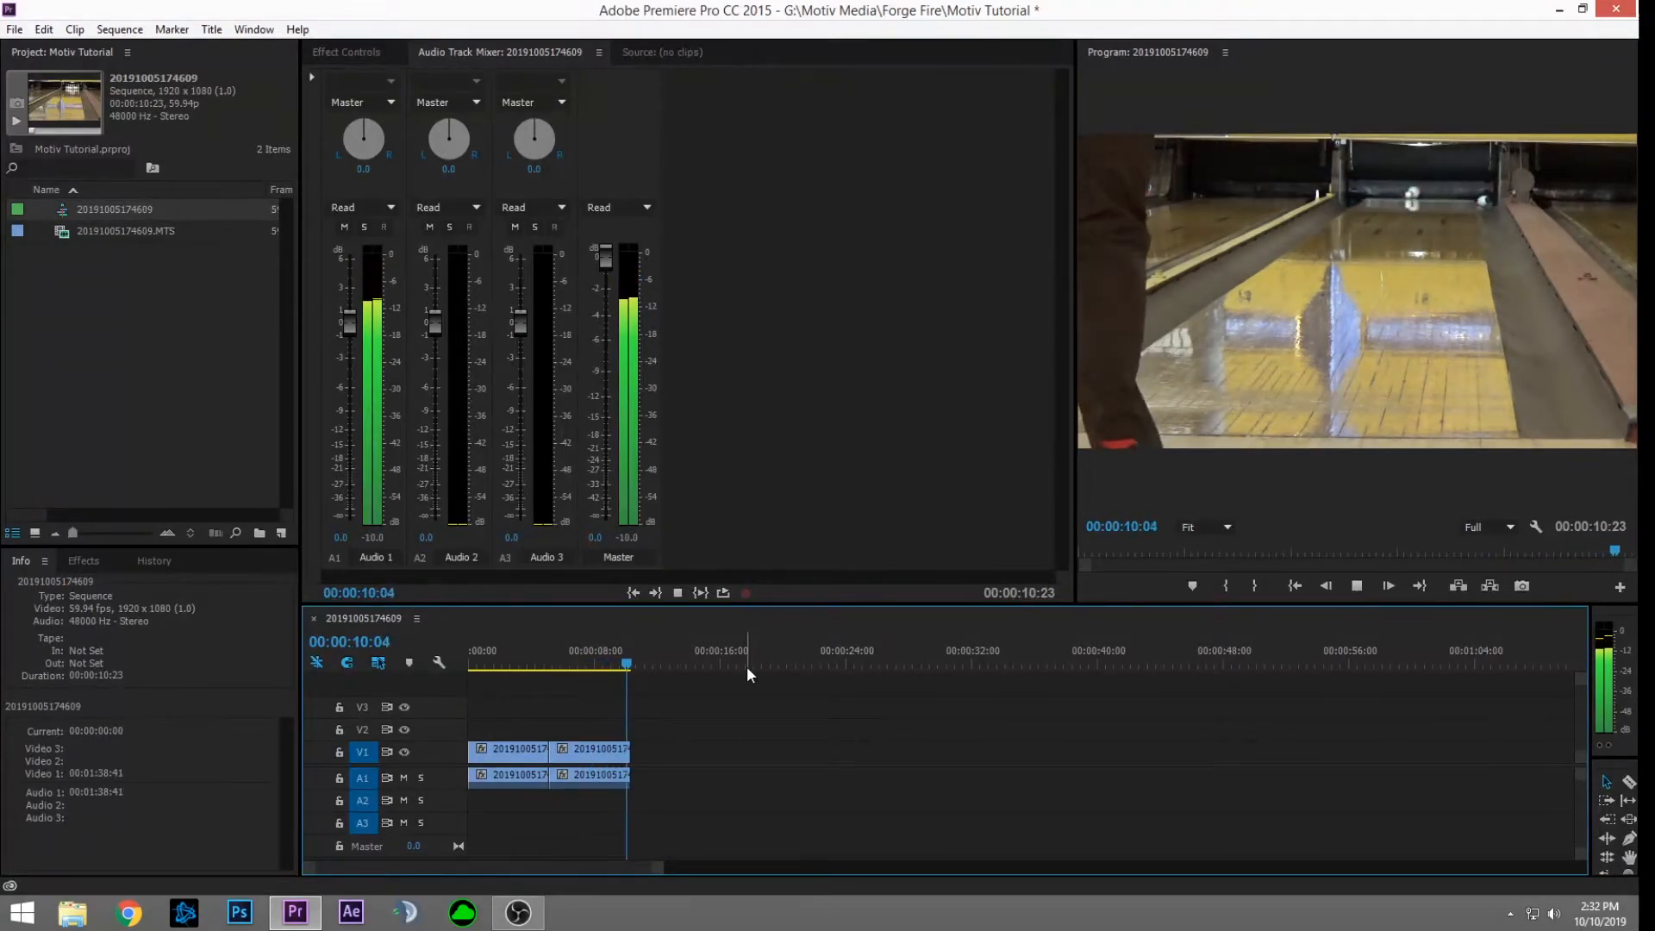
{"action": "key", "text": "ctrl+a"}
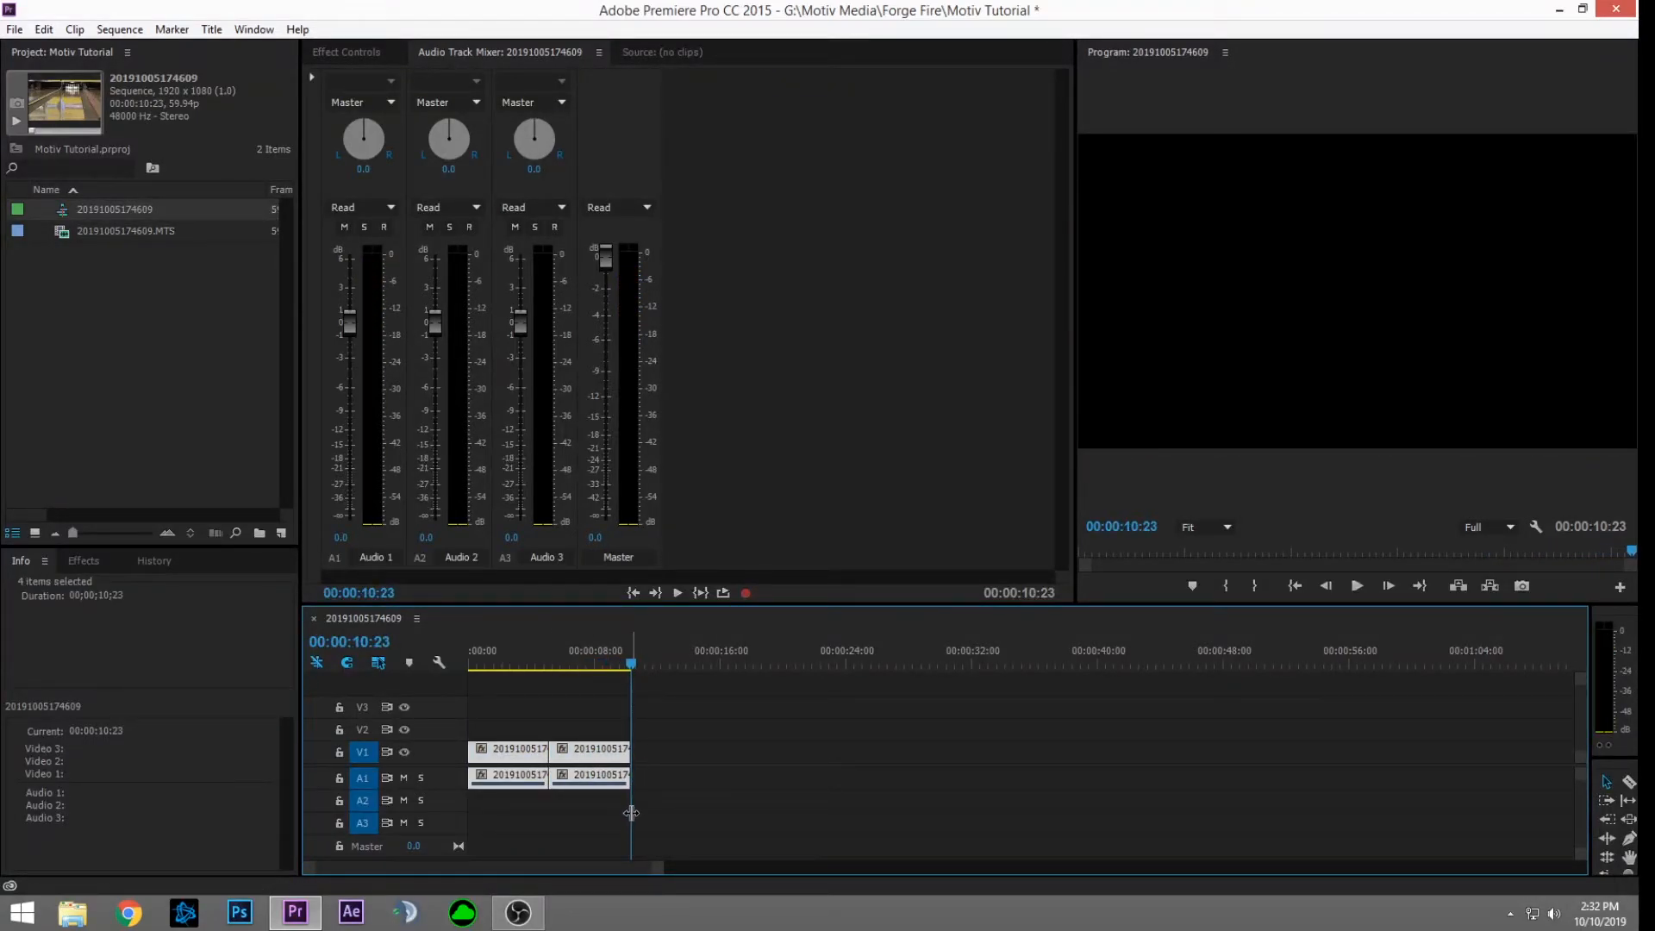
{"action": "key", "text": "ctrl+d"}
{"action": "left_click_drag", "start_coordinate": [498, 659], "coordinate": [352, 671]}
{"action": "key", "text": "space"}
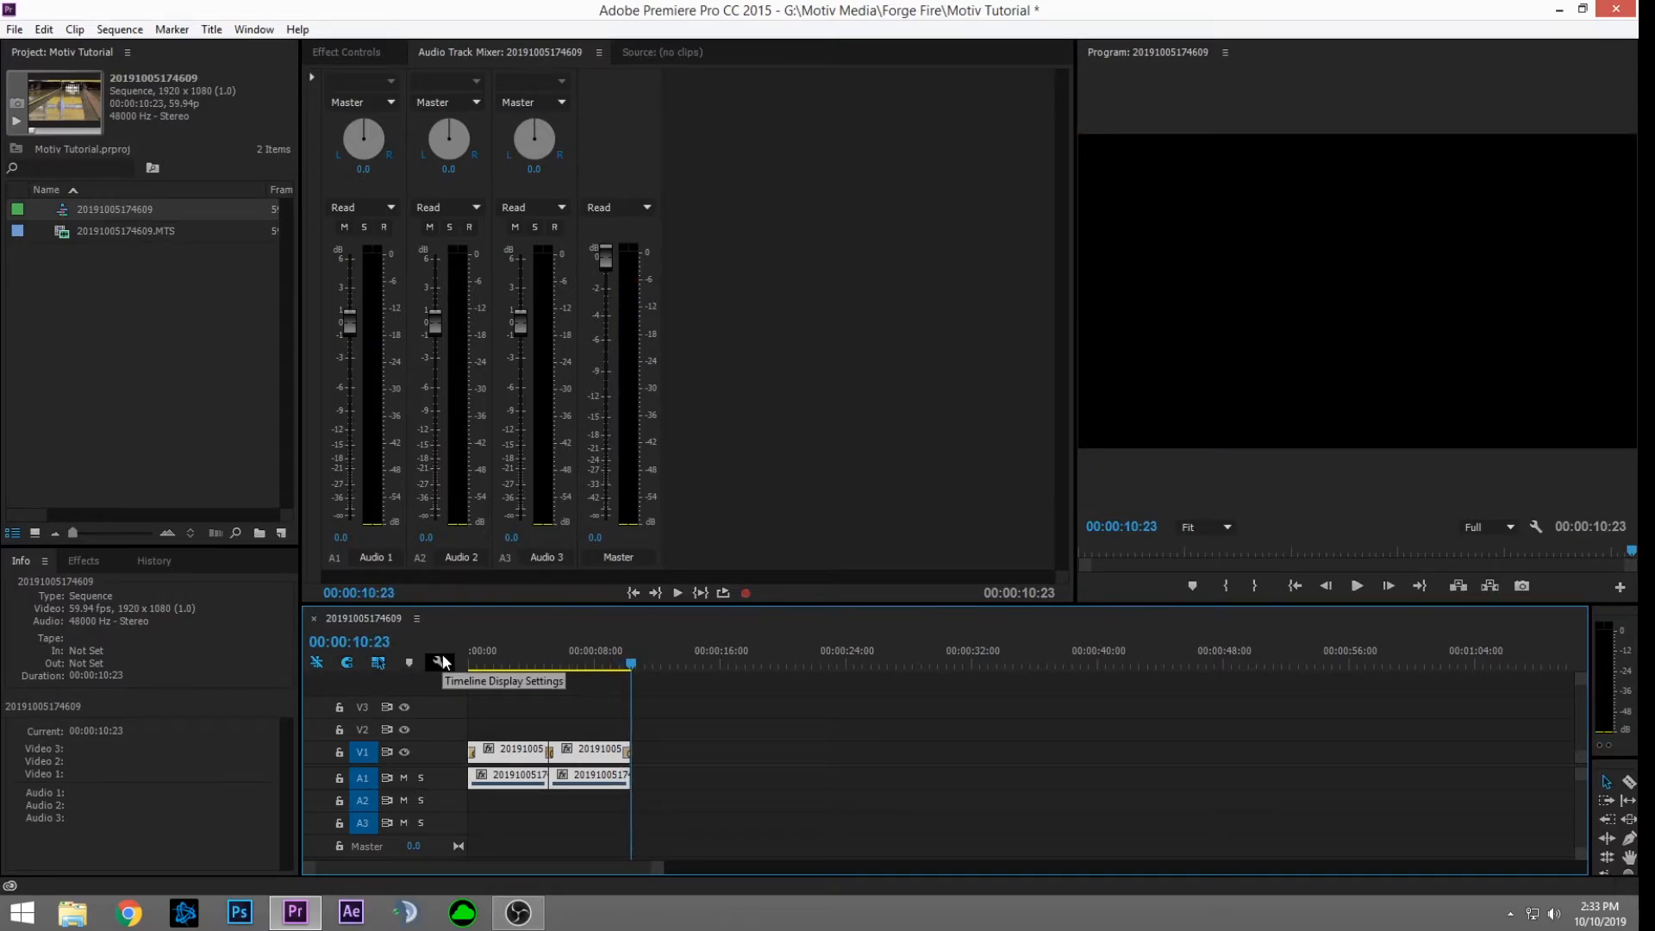
Step: Open the Export Settings dialog through File > Export > Media, showing H.264 with Match Source - High
{"action": "left_click", "coordinate": [16, 30]}
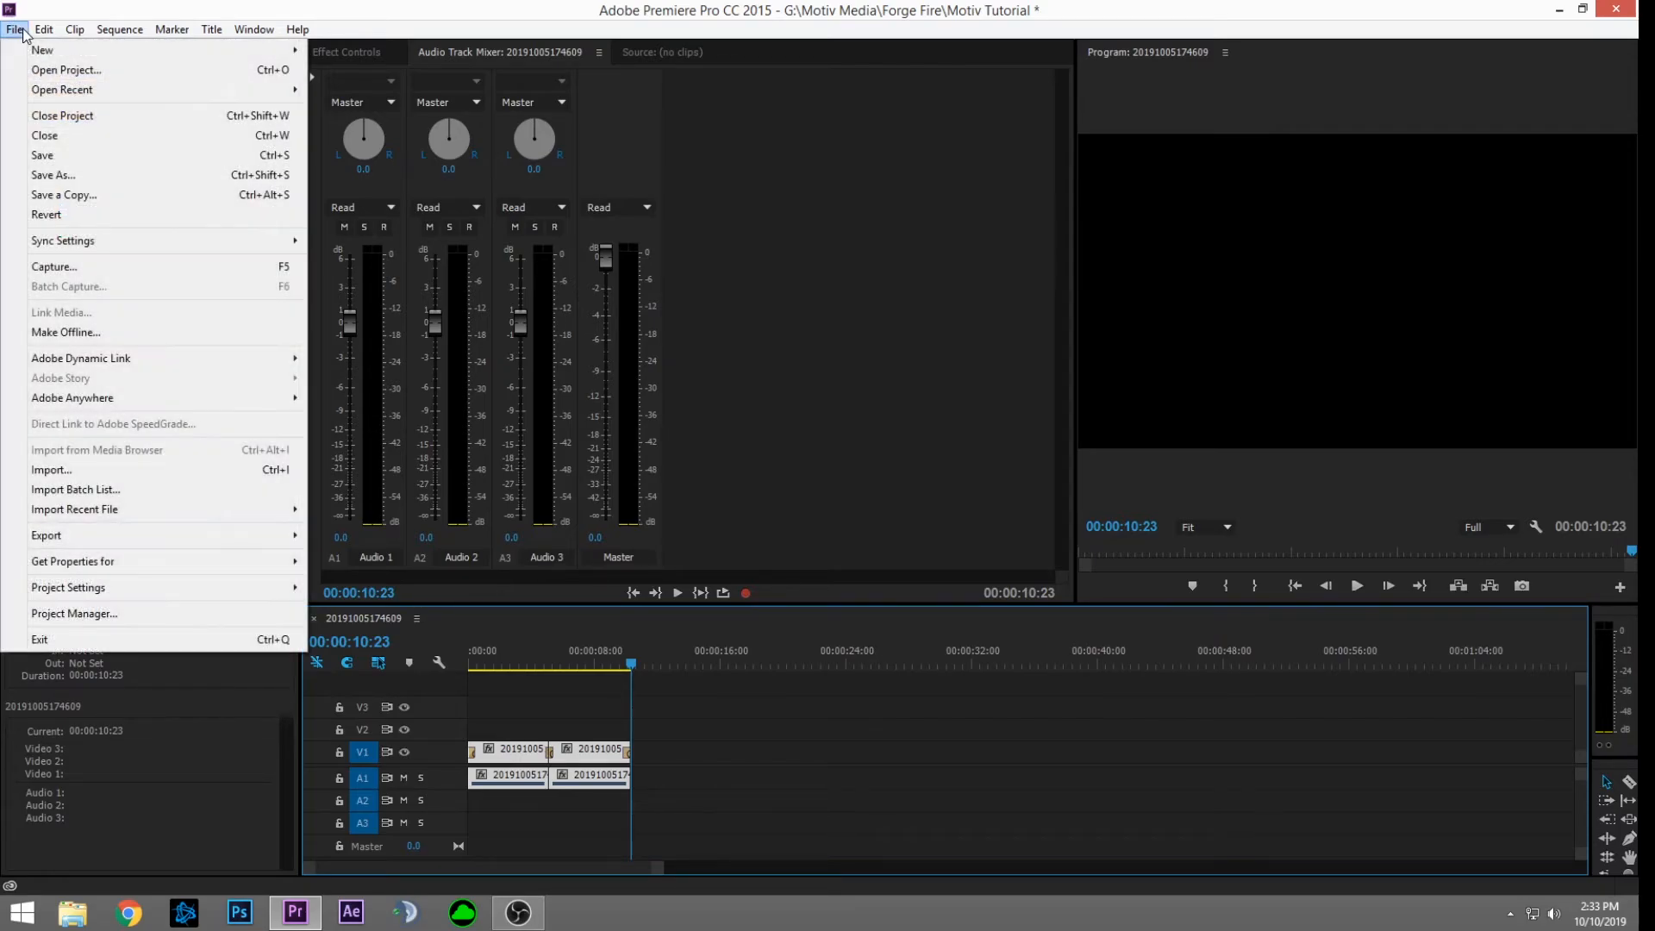
{"action": "mouse_move", "coordinate": [161, 542]}
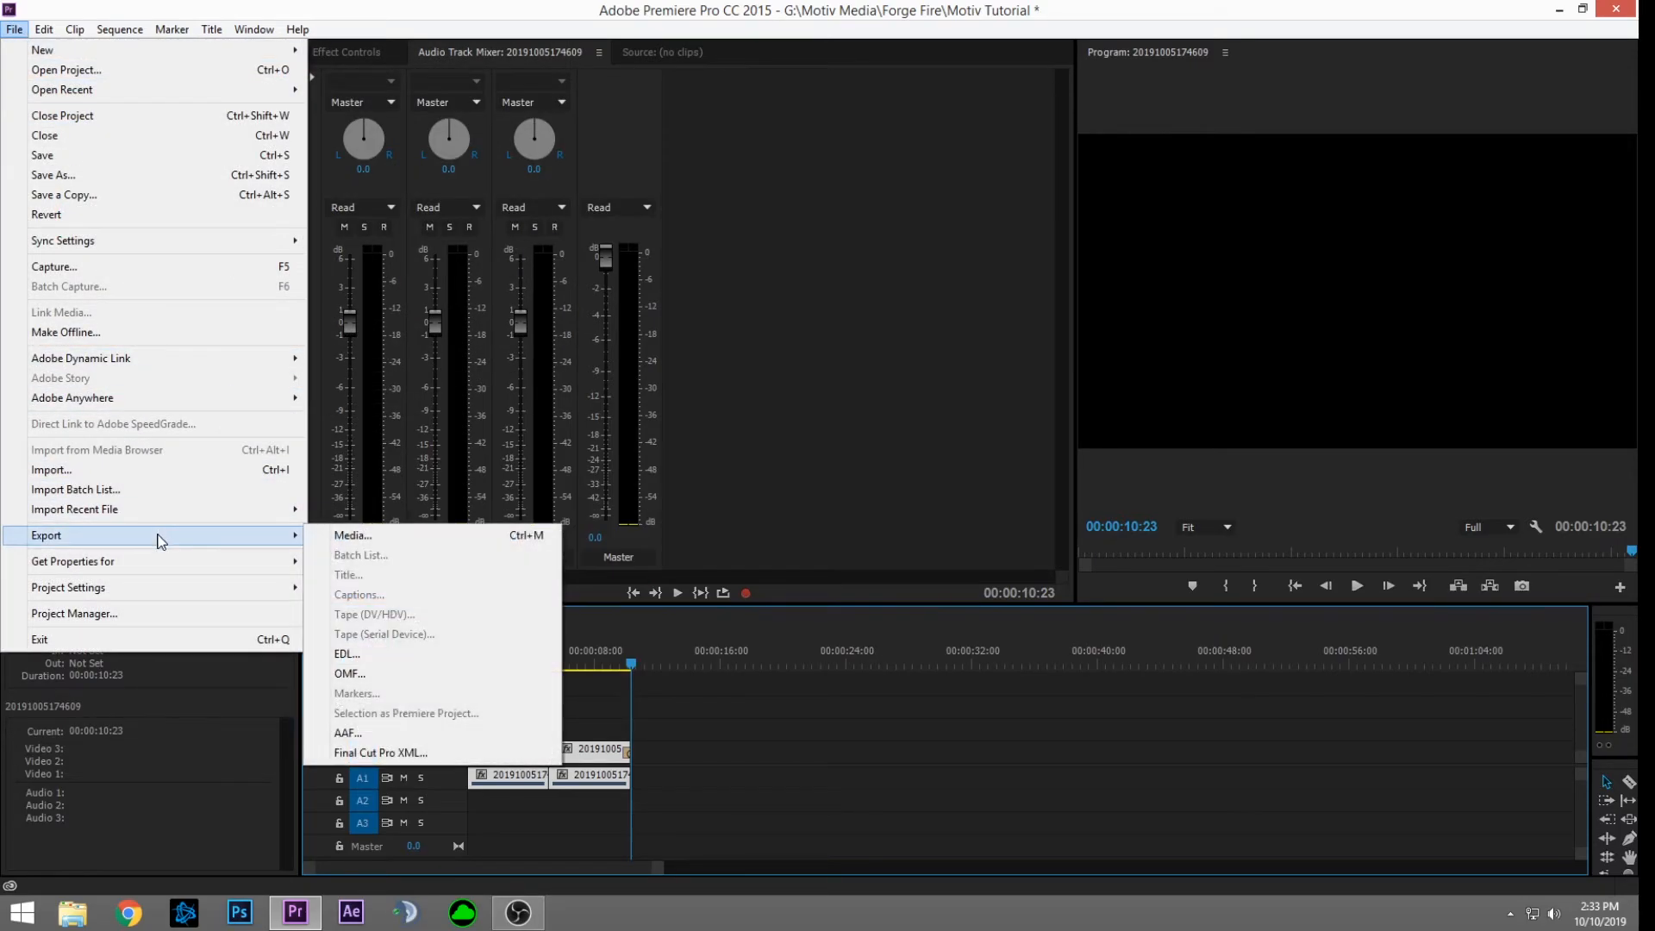
{"action": "left_click", "coordinate": [376, 535]}
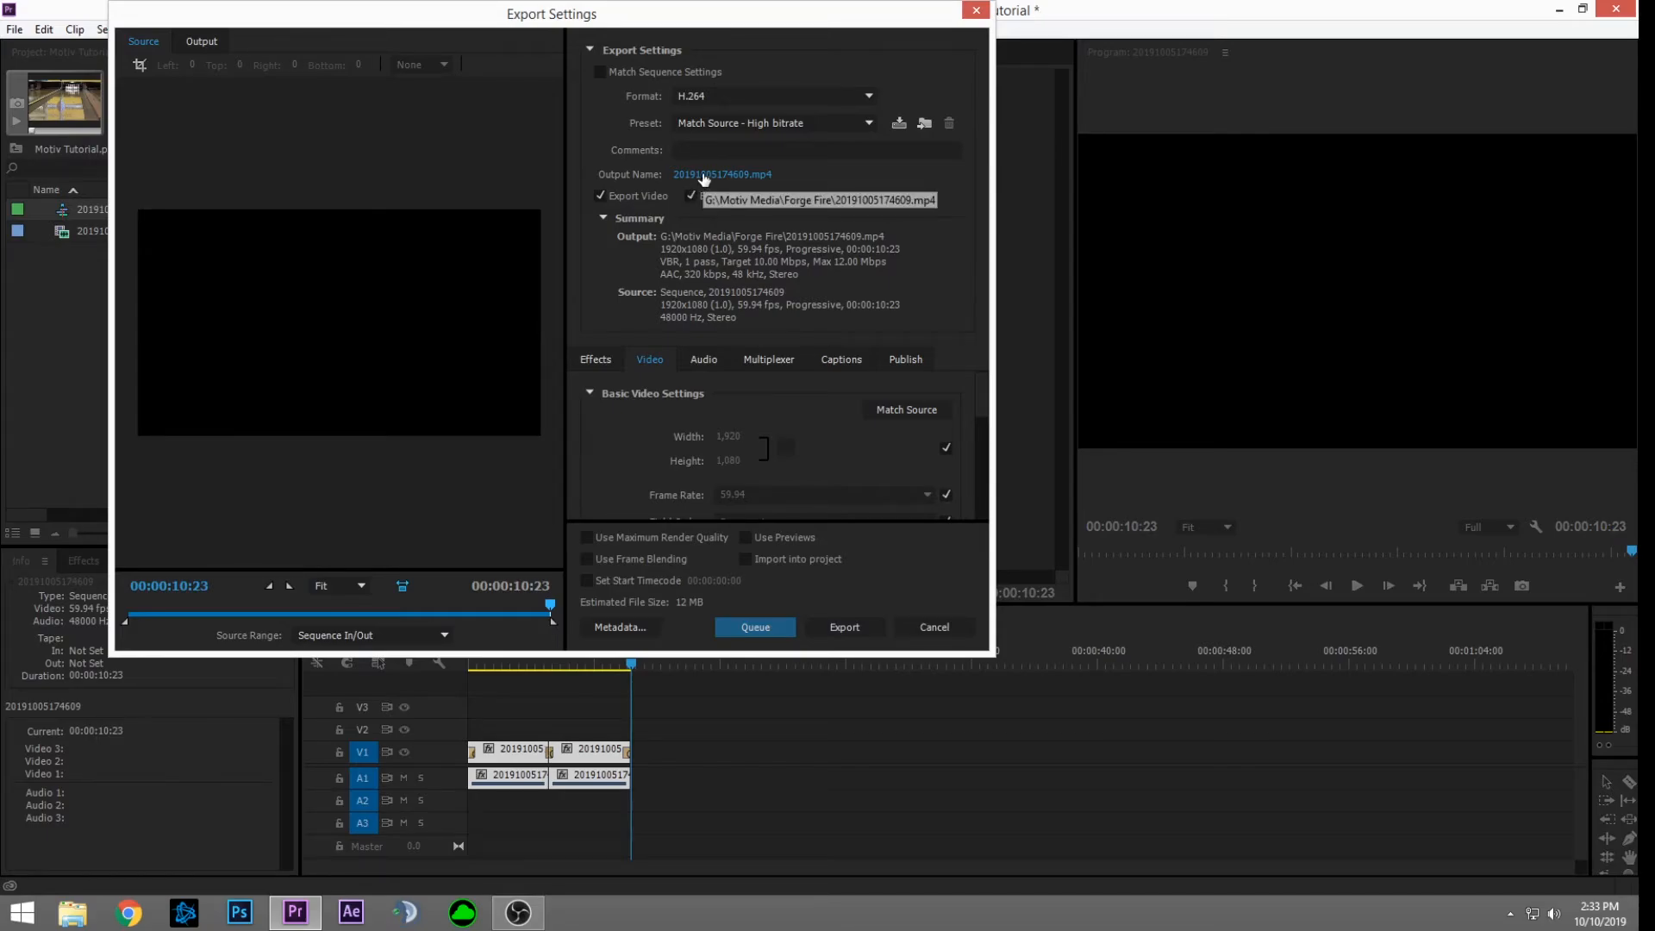
Step: Save the output as tutorial.mp4 in Forge Fire, with bitrate at 10 Mbps target and 12 Mbps max
{"action": "left_click", "coordinate": [704, 176]}
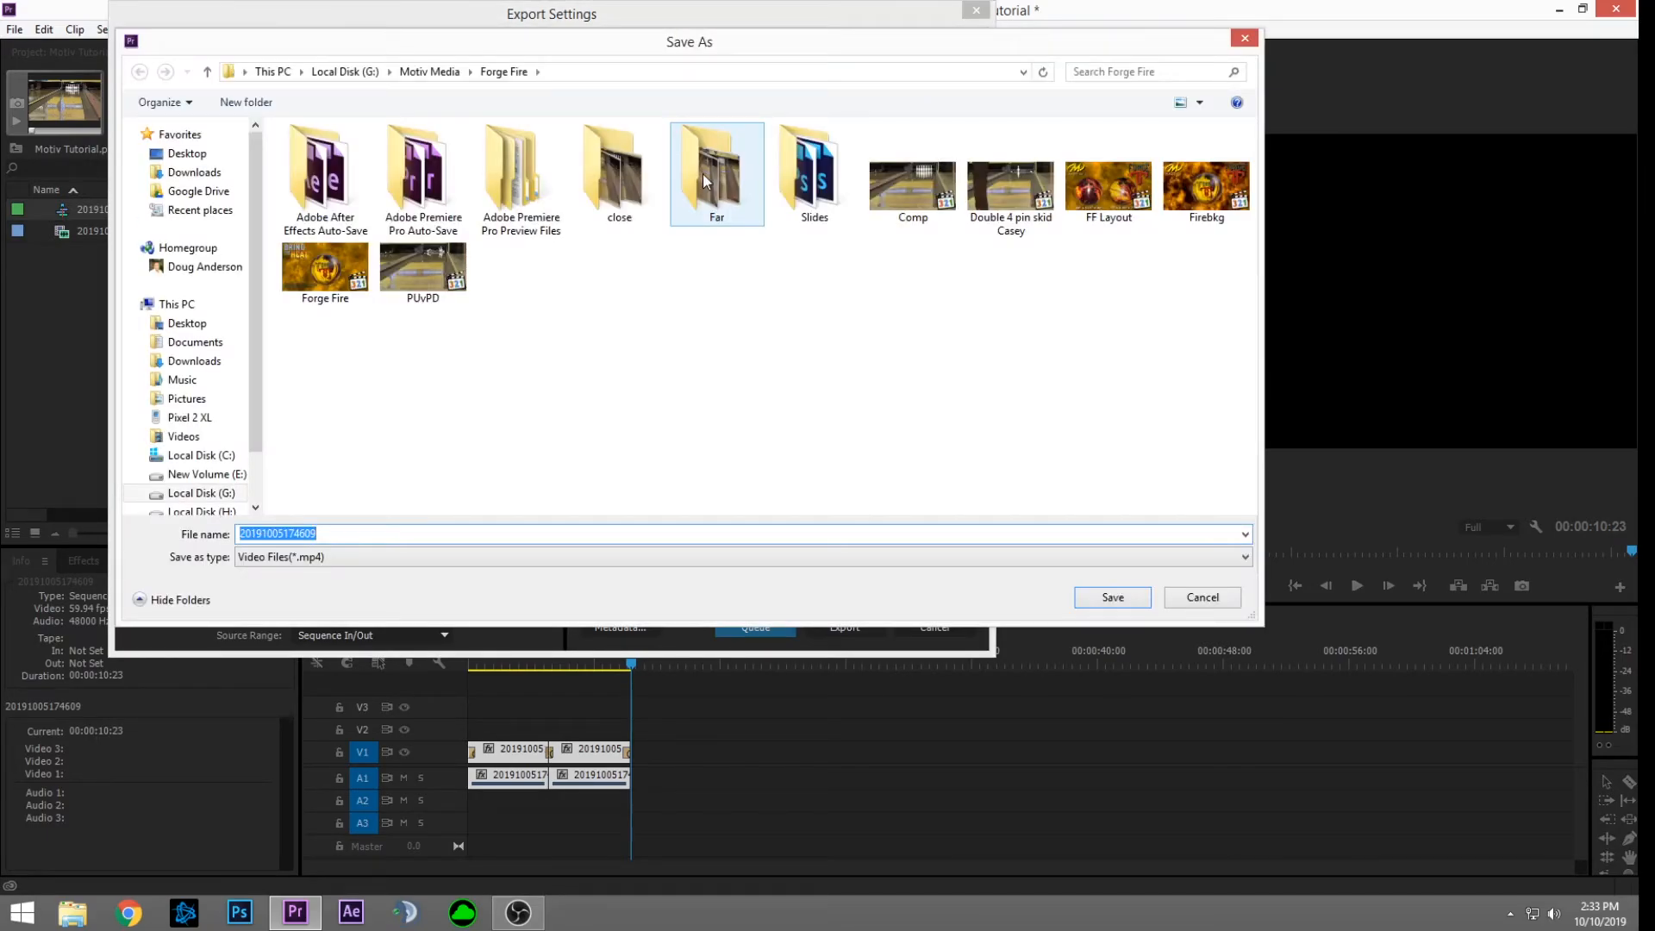
{"action": "type", "text": "tutorial"}
{"action": "left_click", "coordinate": [1116, 600]}
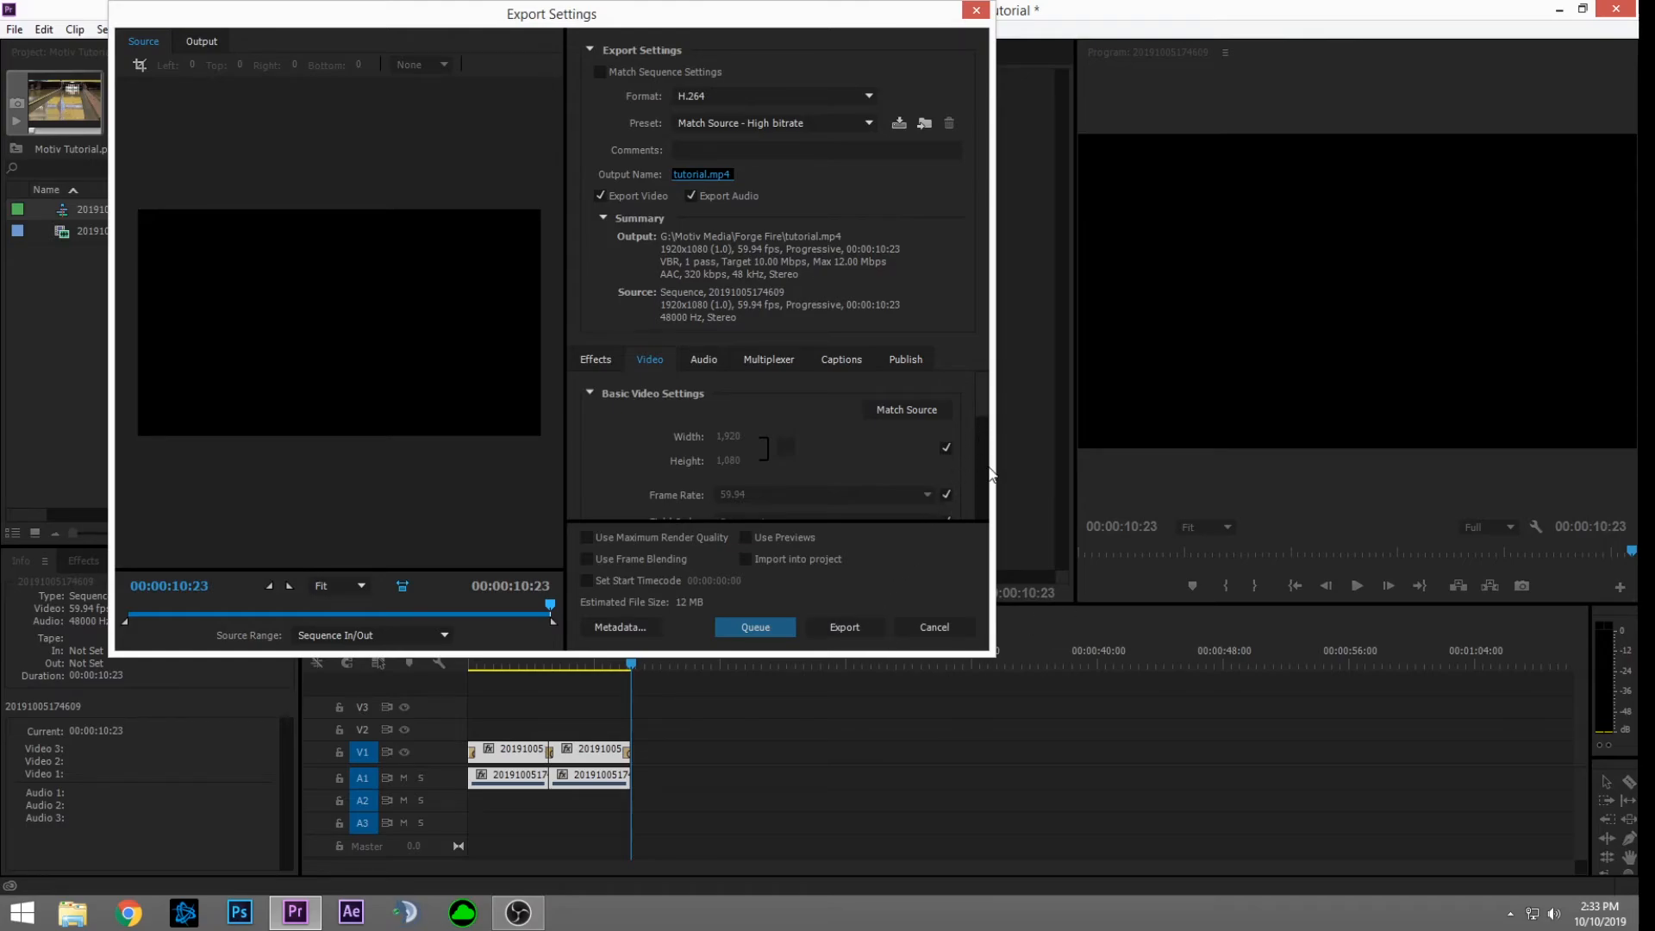
{"action": "scroll", "coordinate": [990, 474], "scroll_direction": "down", "scroll_amount": 3}
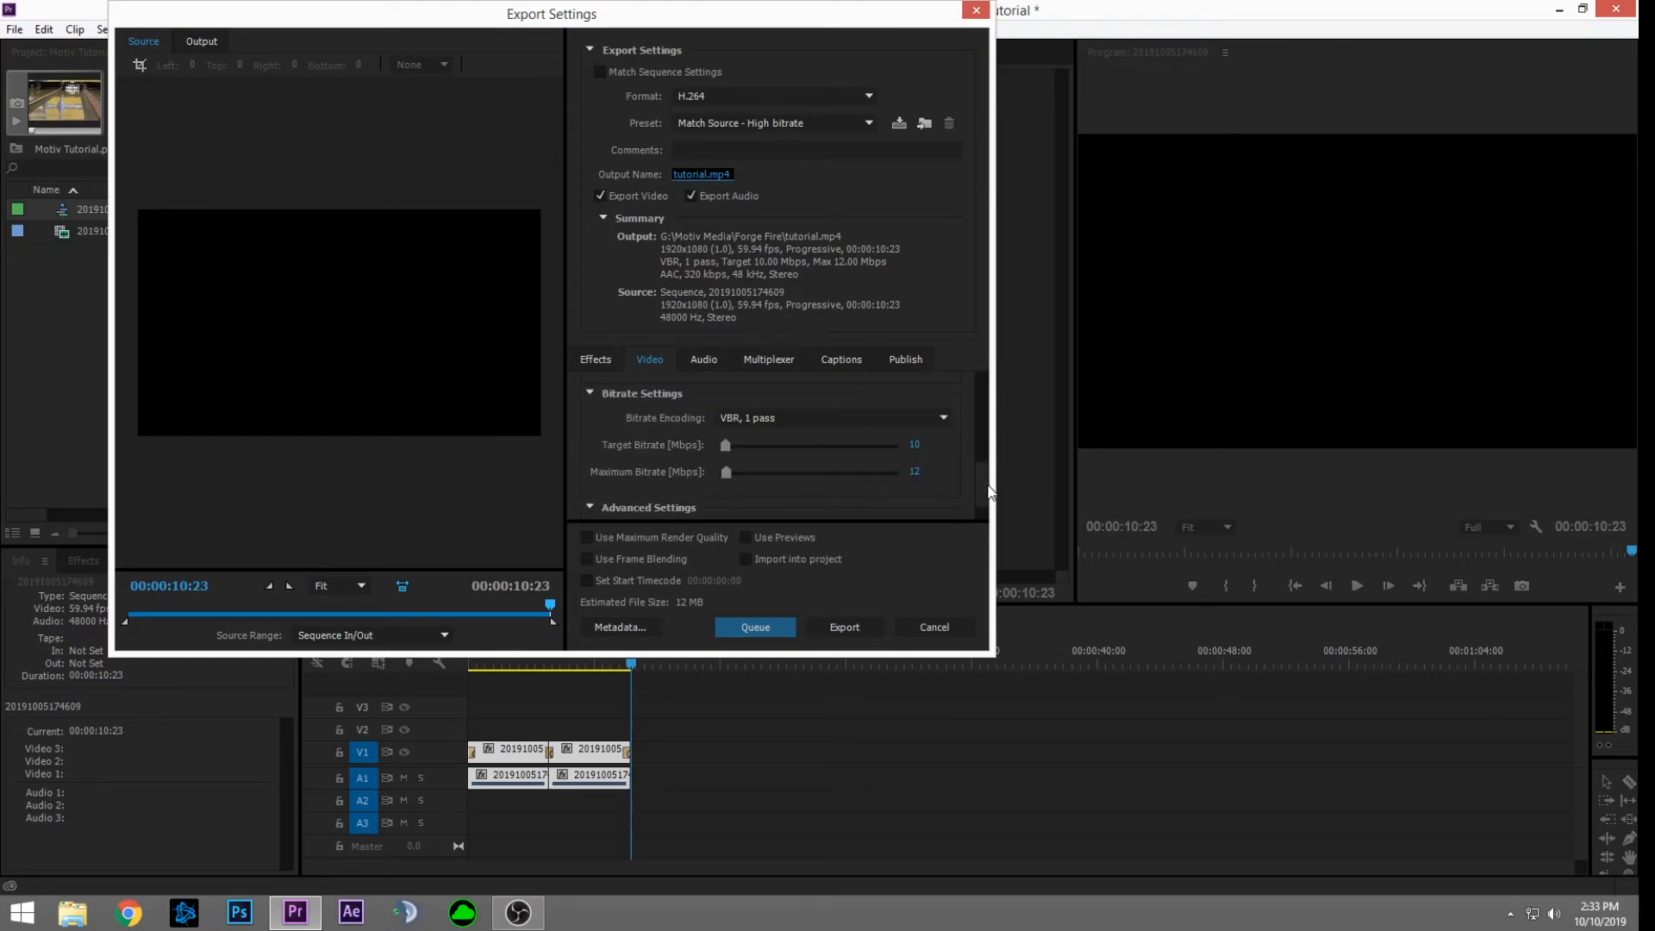
{"action": "left_click", "coordinate": [865, 639]}
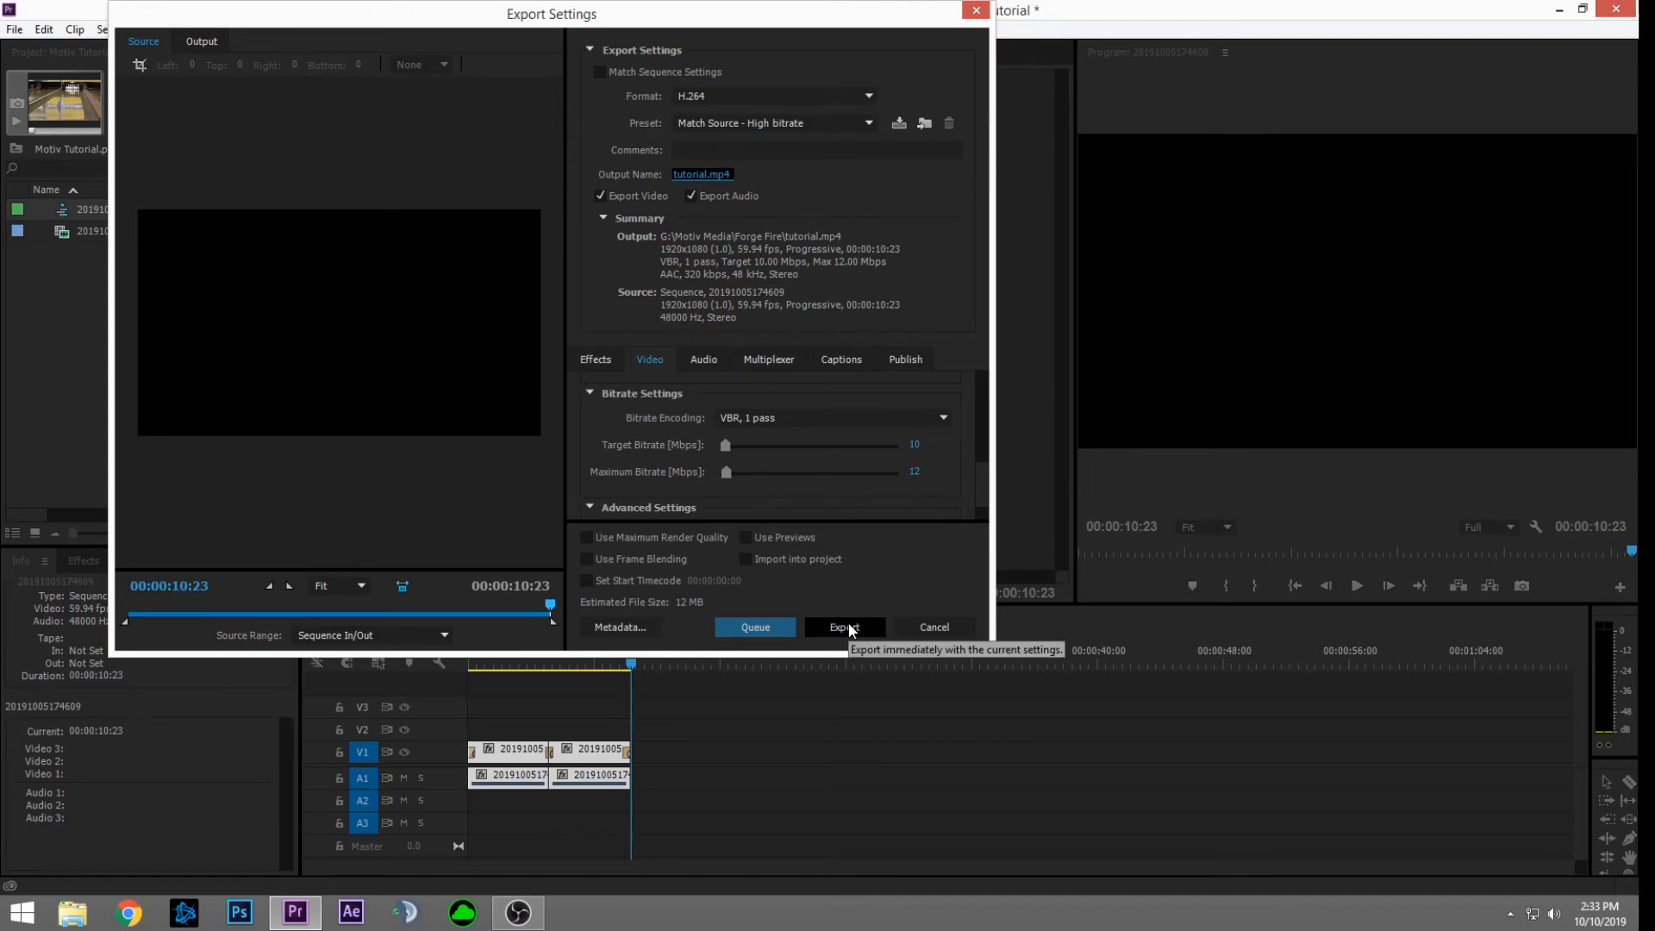
Step: Export the sequence to tutorial.mp4 as a 1920x1080 H.264 file
{"action": "left_click", "coordinate": [848, 628]}
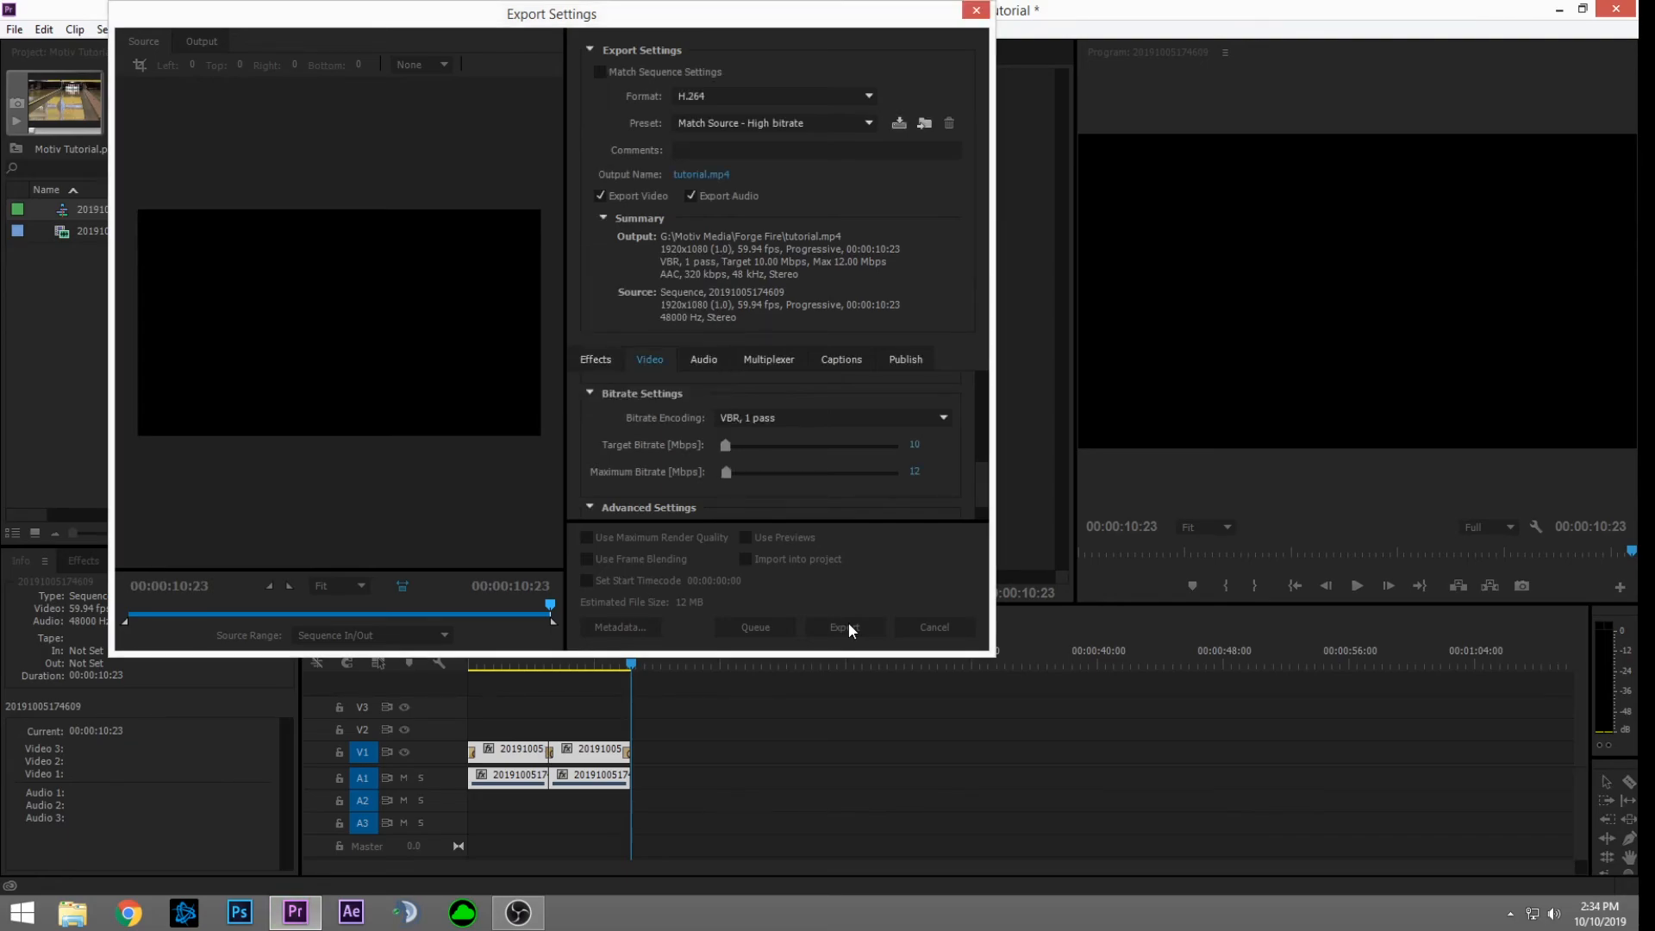
Step: In File Explorer, go to G:\Motiv Media\Forge Fire and open tutorial.mp4 for playback
{"action": "left_click", "coordinate": [72, 913]}
{"action": "double_click", "coordinate": [380, 634]}
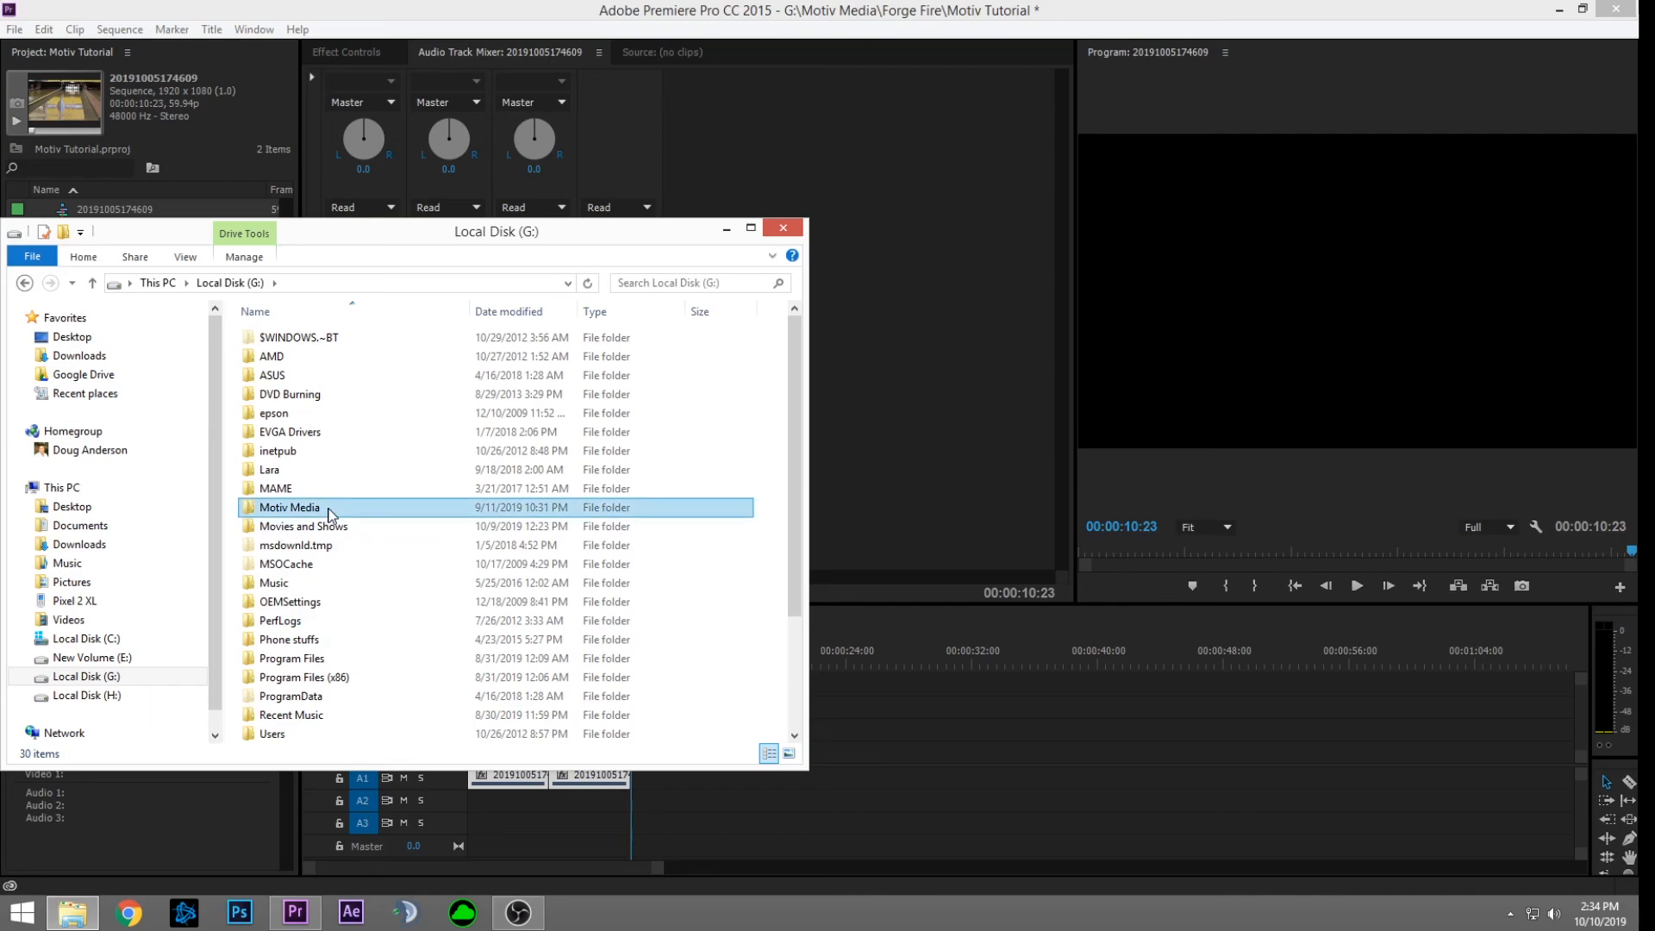
{"action": "double_click", "coordinate": [323, 507]}
{"action": "double_click", "coordinate": [311, 451]}
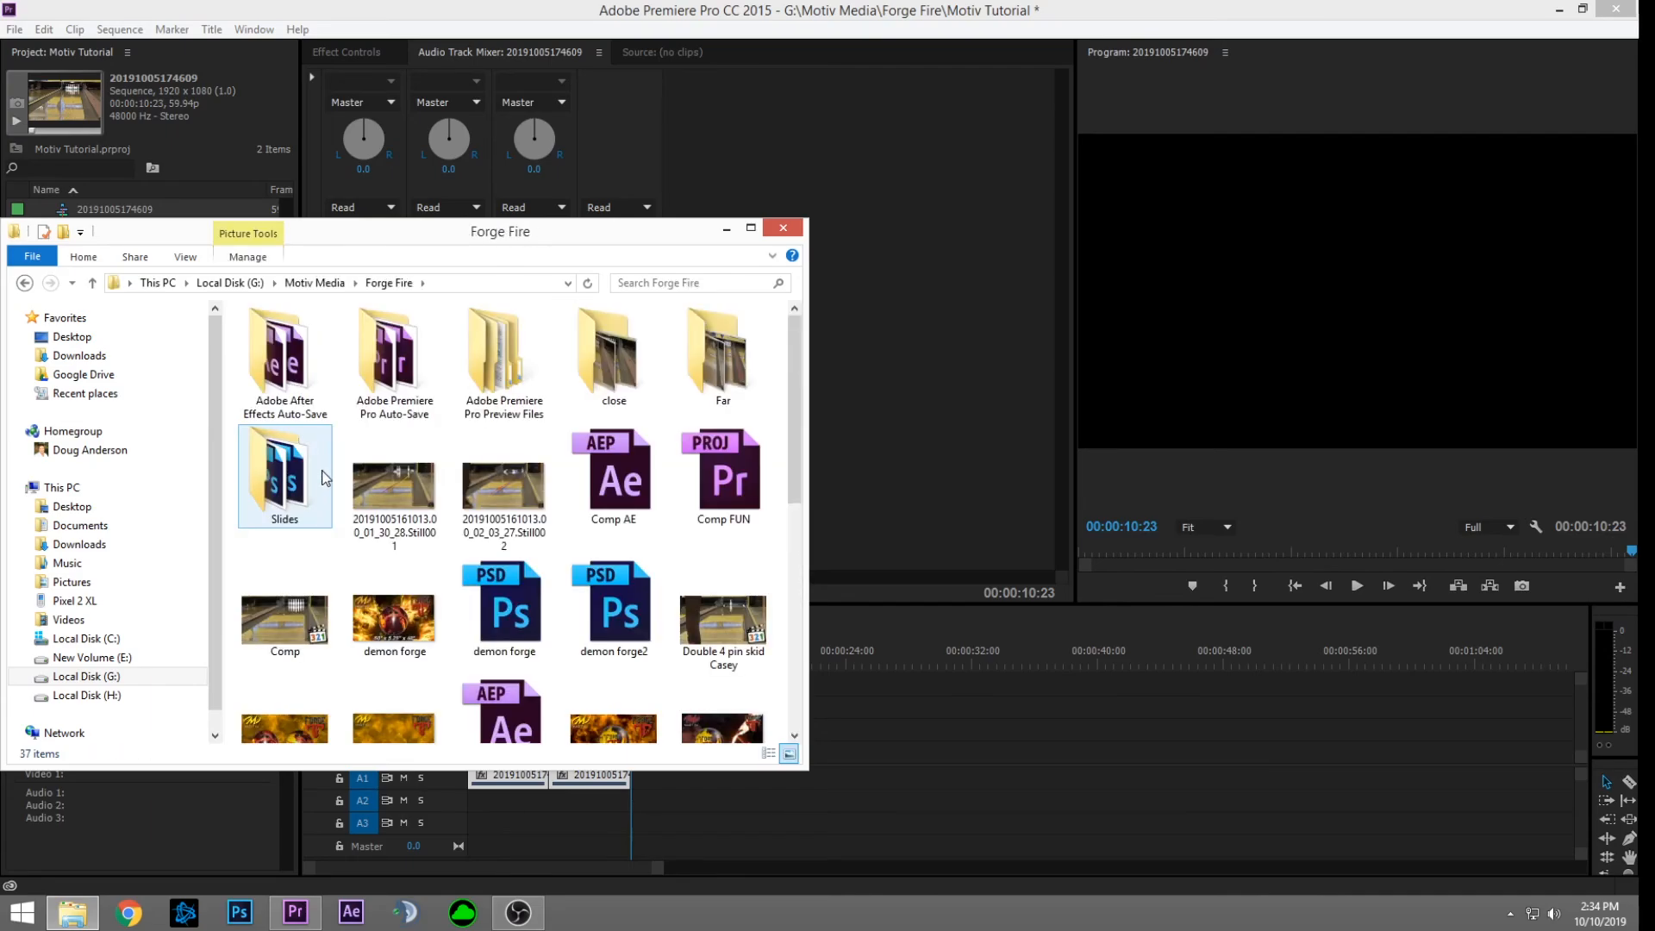
{"action": "scroll", "coordinate": [327, 482], "scroll_direction": "down", "scroll_amount": 3}
{"action": "double_click", "coordinate": [734, 602]}
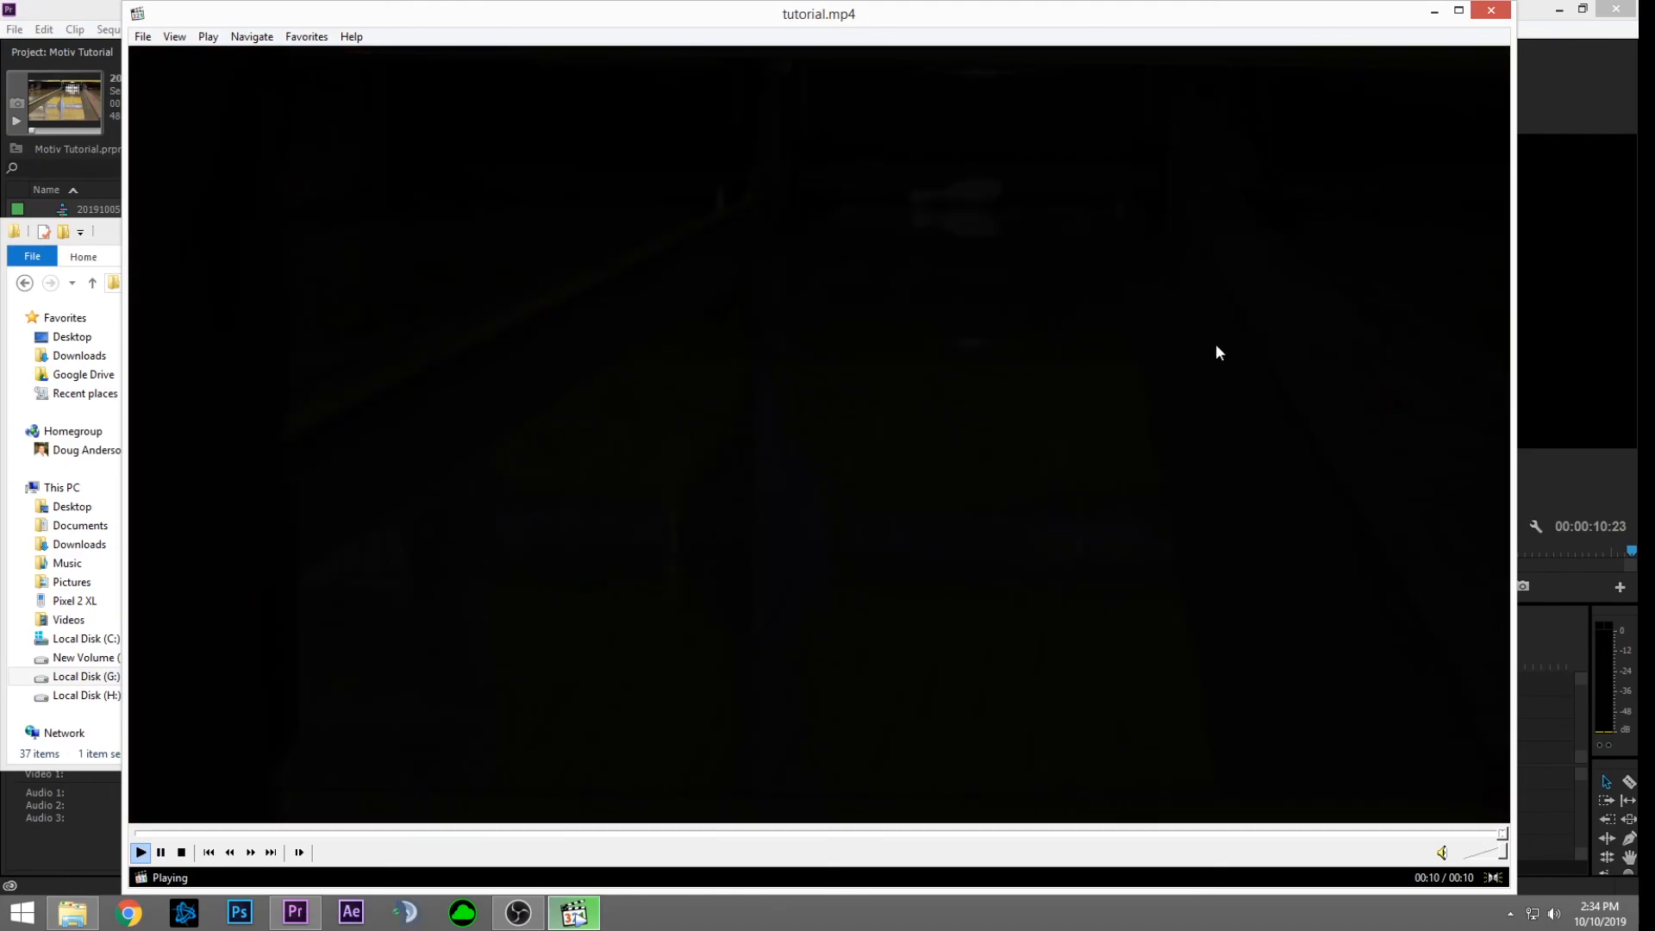
Step: Close Media Player Classic once tutorial.mp4 has played to its 10-second end
{"action": "left_click", "coordinate": [1492, 10]}
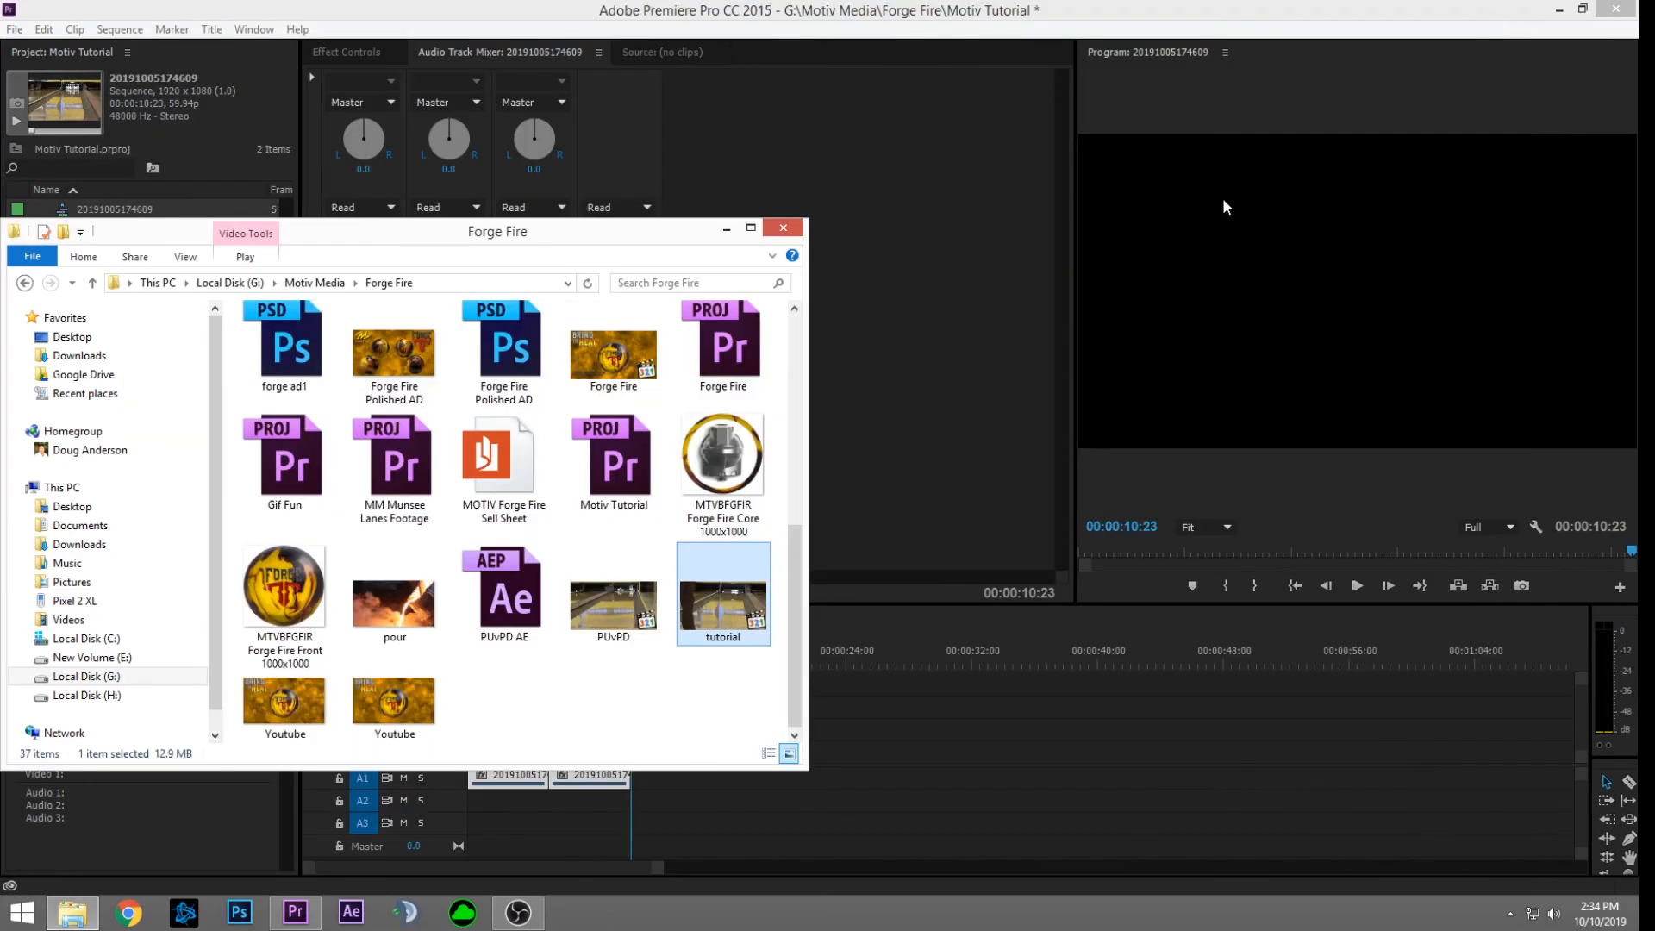